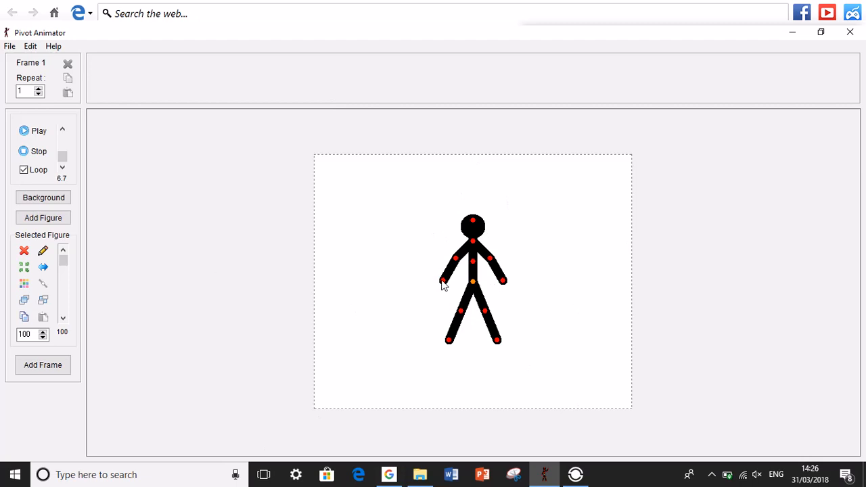
Pose the stick figure with its left-hand arm raised, torso leaning slightly to the right and both lower legs folded up
{"action": "left_click_drag", "start_coordinate": [442, 281], "coordinate": [439, 279]}
{"action": "mouse_move", "coordinate": [438, 277]}
{"action": "left_mouse_down"}
{"action": "mouse_move", "coordinate": [433, 229]}
{"action": "mouse_move", "coordinate": [409, 321]}
{"action": "mouse_move", "coordinate": [325, 248]}
{"action": "mouse_move", "coordinate": [433, 281]}
{"action": "mouse_move", "coordinate": [425, 223]}
{"action": "mouse_move", "coordinate": [446, 248]}
{"action": "mouse_move", "coordinate": [447, 216]}
{"action": "mouse_move", "coordinate": [437, 261]}
{"action": "mouse_move", "coordinate": [446, 229]}
{"action": "mouse_move", "coordinate": [424, 258]}
{"action": "mouse_move", "coordinate": [420, 316]}
{"action": "mouse_move", "coordinate": [439, 274]}
{"action": "left_mouse_up"}
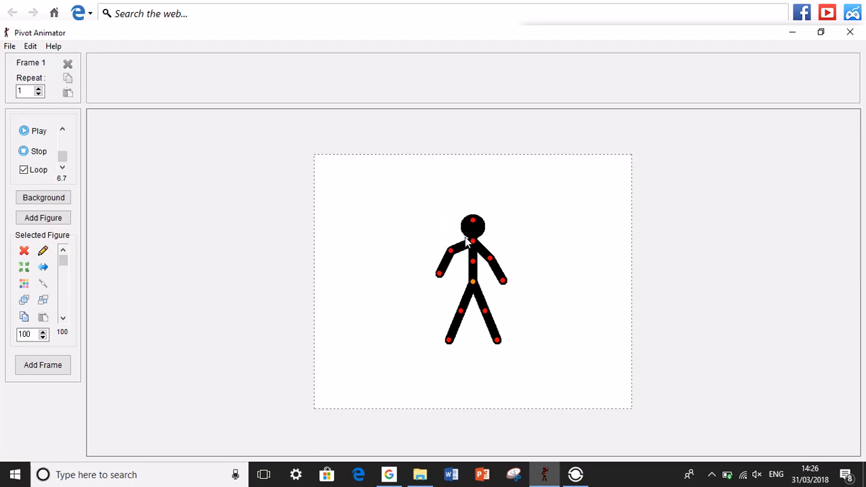
{"action": "left_click_drag", "start_coordinate": [472, 220], "coordinate": [477, 242]}
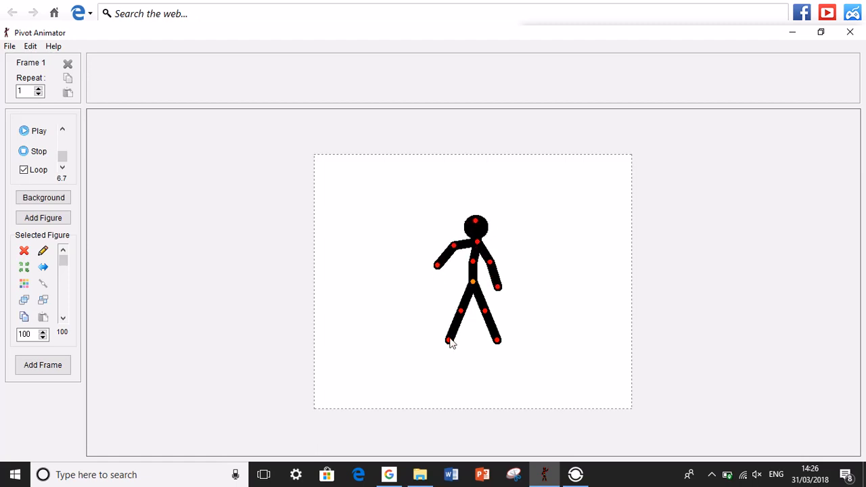
{"action": "left_click_drag", "start_coordinate": [451, 343], "coordinate": [463, 280]}
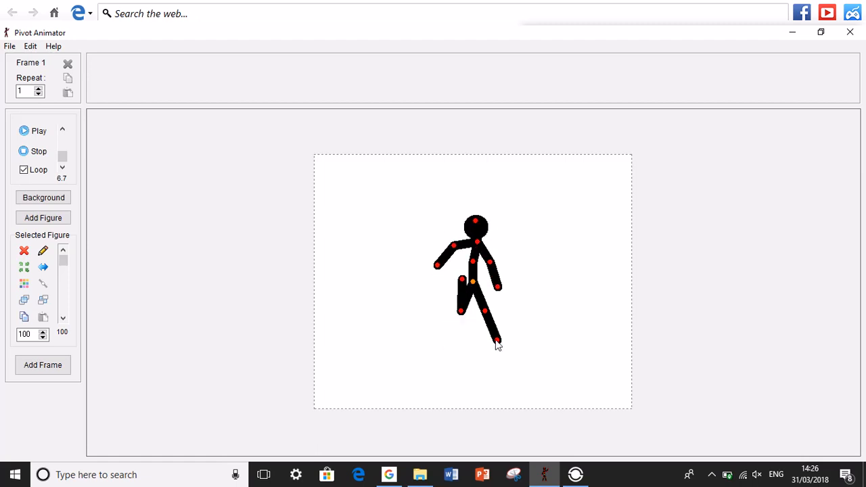
{"action": "left_click_drag", "start_coordinate": [497, 343], "coordinate": [483, 261]}
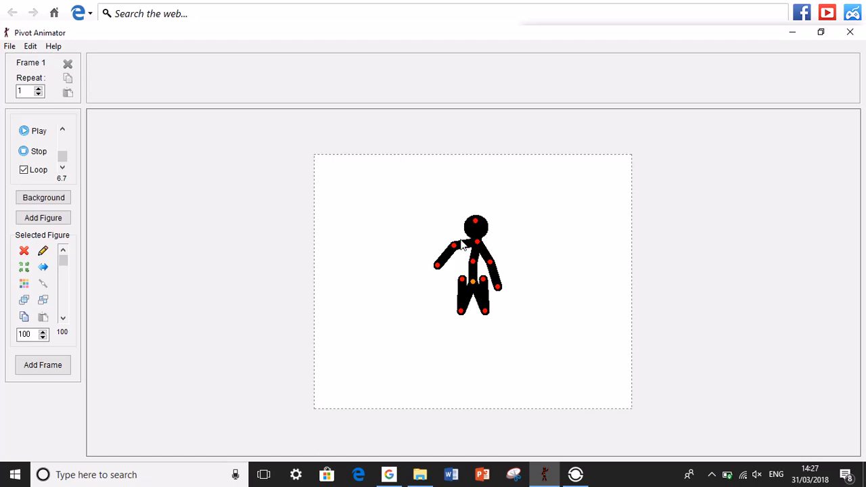
Lower the figure's raised arm and unfold both lower legs into a walking stance with the left-hand leg trailing
{"action": "left_click_drag", "start_coordinate": [455, 245], "coordinate": [446, 287]}
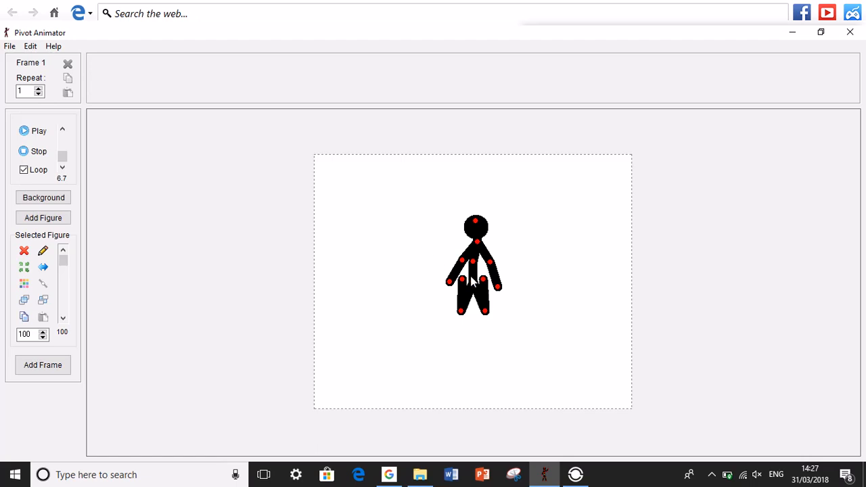
{"action": "left_click_drag", "start_coordinate": [463, 281], "coordinate": [380, 376]}
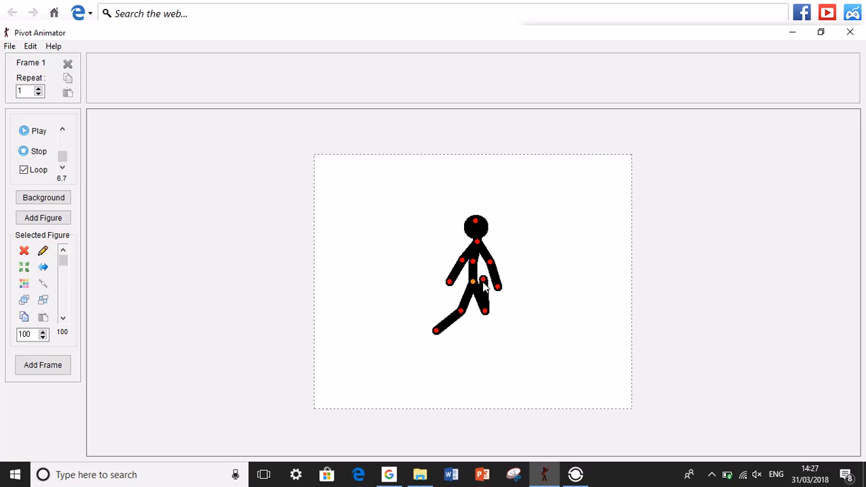
{"action": "left_click_drag", "start_coordinate": [484, 280], "coordinate": [501, 346]}
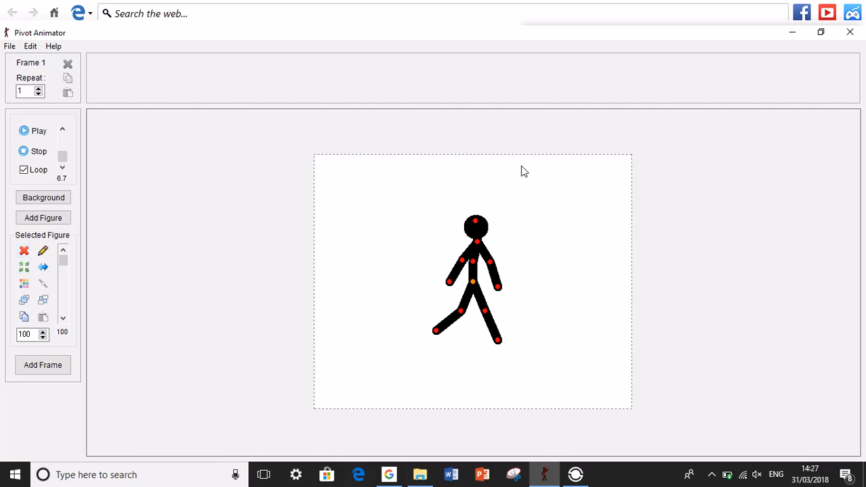
Delete the posed figure and add a fresh default stick figure to the frame
{"action": "left_click", "coordinate": [24, 252]}
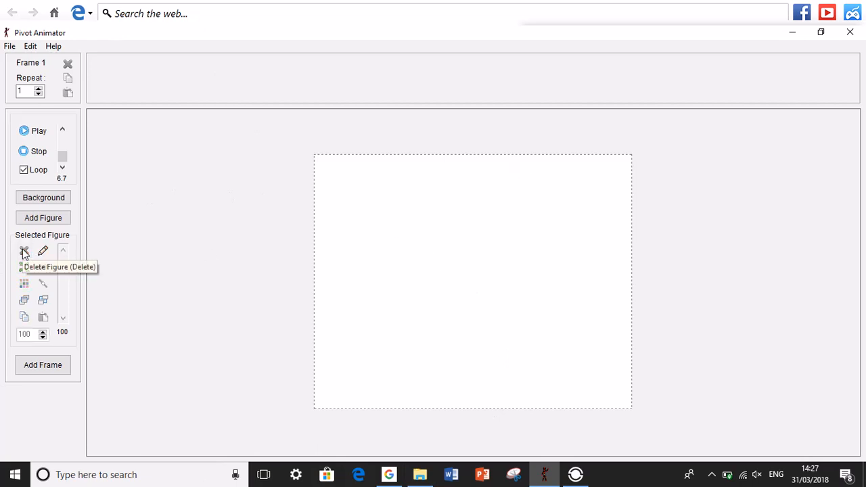
{"action": "left_click", "coordinate": [42, 218]}
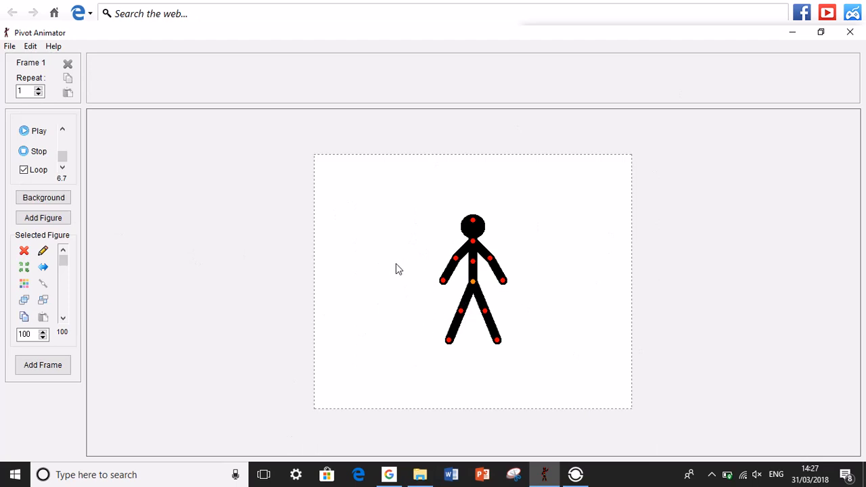
Open the selected figure in the Stick Figure Builder and start a new blank figure
{"action": "left_click", "coordinate": [43, 252]}
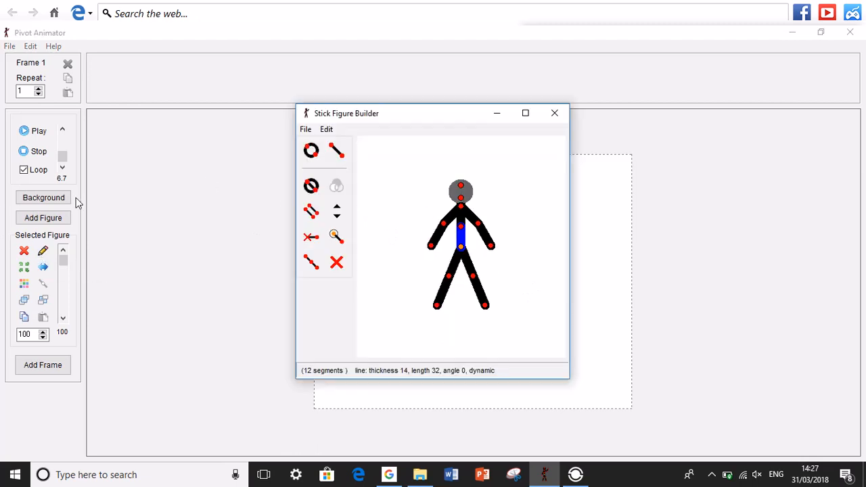
{"action": "left_click", "coordinate": [306, 129]}
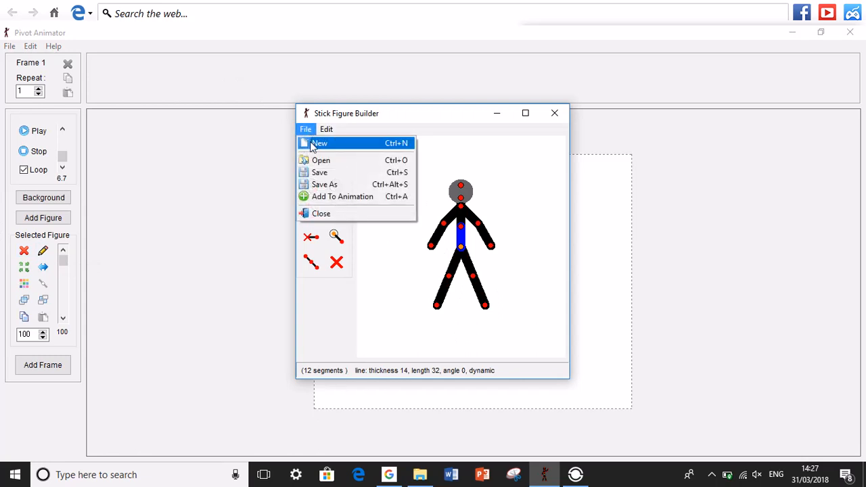
{"action": "left_click", "coordinate": [318, 141]}
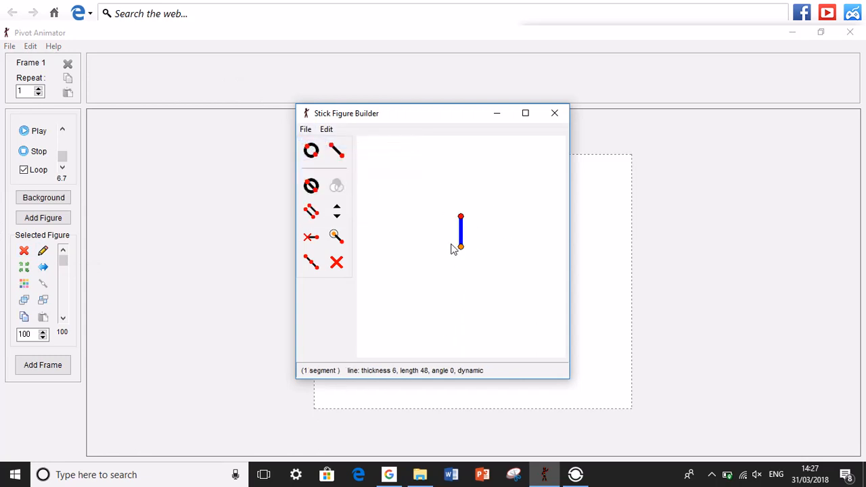
Add a diagonal line about 146 long up-left from the starting segment's upper handle and move the whole figure slightly lower
{"action": "left_click", "coordinate": [343, 157]}
{"action": "left_click_drag", "start_coordinate": [461, 217], "coordinate": [393, 154]}
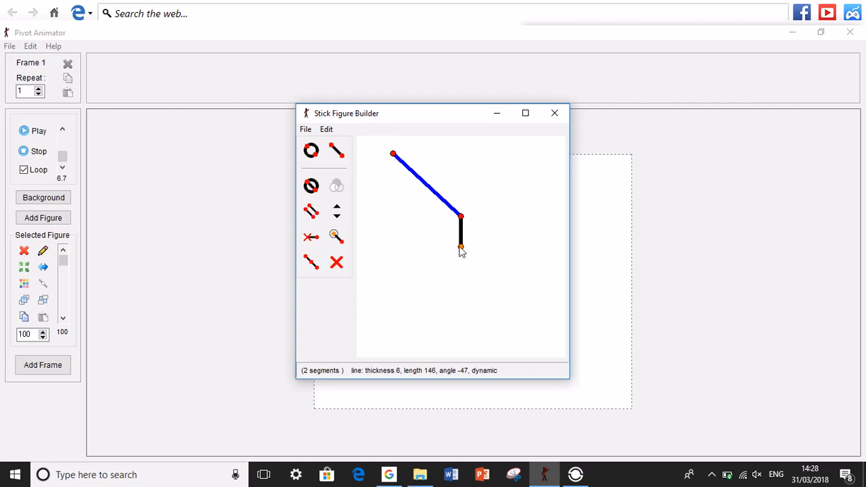
{"action": "left_click_drag", "start_coordinate": [461, 248], "coordinate": [465, 280]}
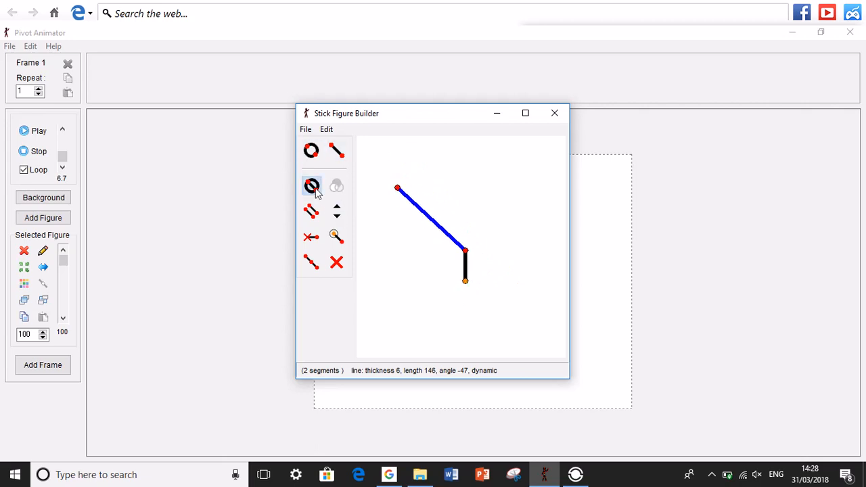
Attach a circle about 135 across to the origin handle, extending leftward from the vertical segment
{"action": "left_click", "coordinate": [313, 188]}
{"action": "left_click", "coordinate": [312, 188]}
{"action": "left_click", "coordinate": [312, 150]}
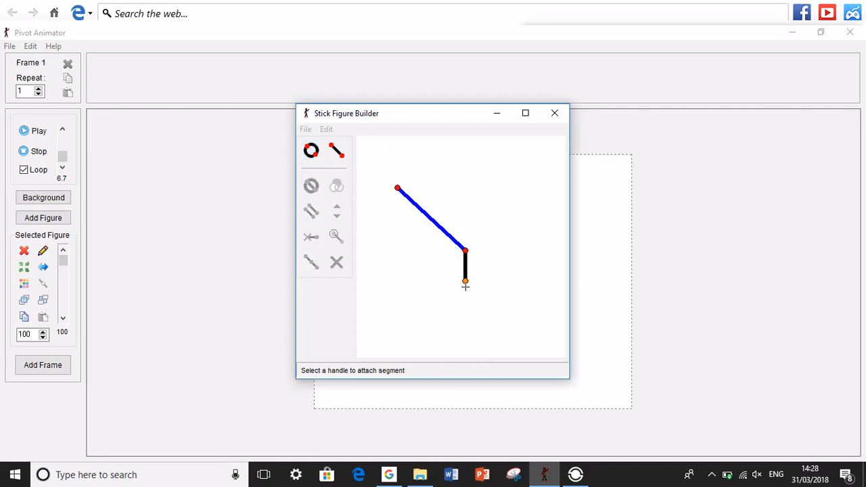
{"action": "left_click", "coordinate": [465, 285]}
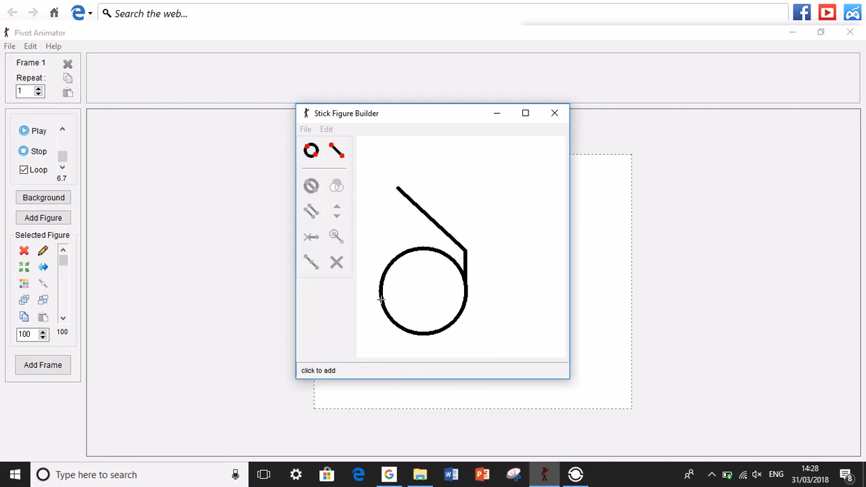
{"action": "left_click", "coordinate": [380, 285]}
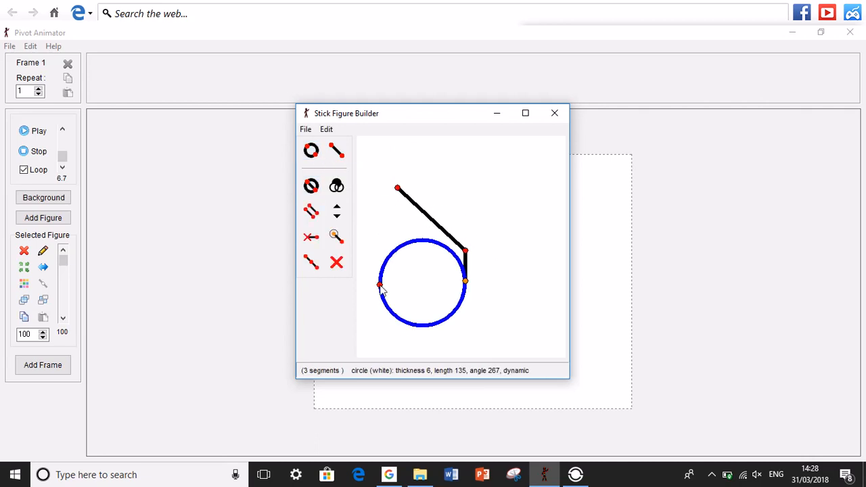
Try the circle's fill options while rotating it to an angle of about 224, finishing with a clear fill
{"action": "left_click", "coordinate": [337, 187]}
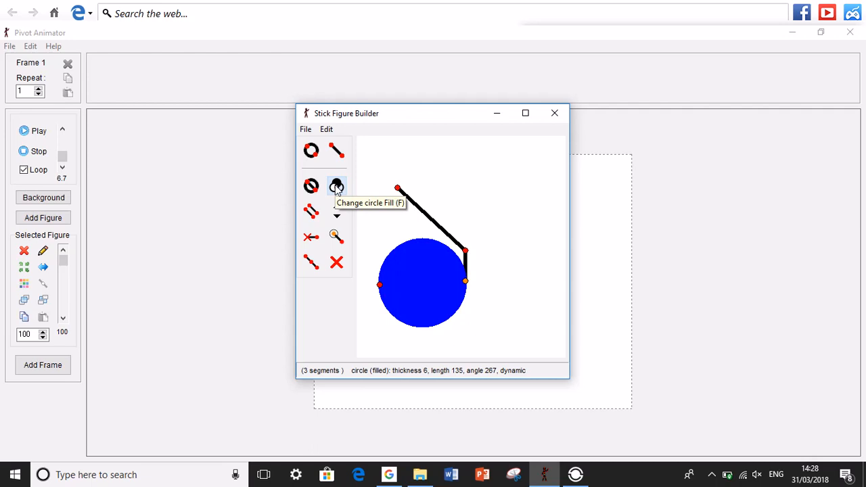
{"action": "left_click", "coordinate": [336, 187]}
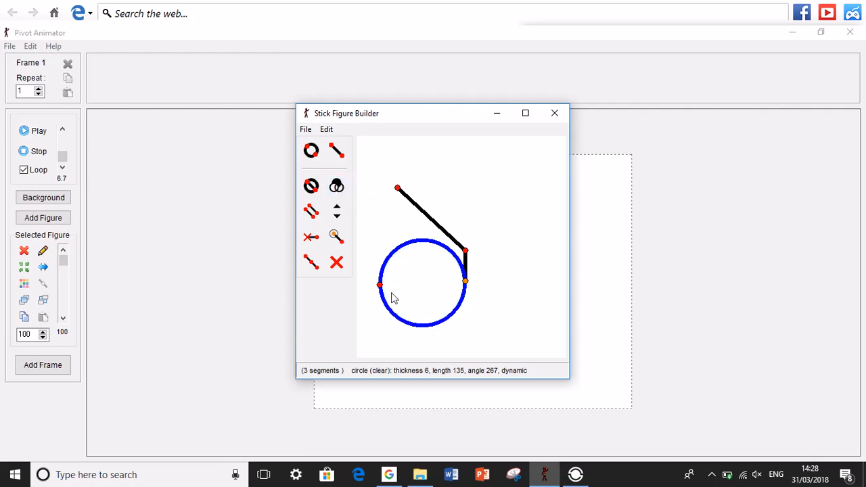
{"action": "left_click_drag", "start_coordinate": [380, 285], "coordinate": [373, 354]}
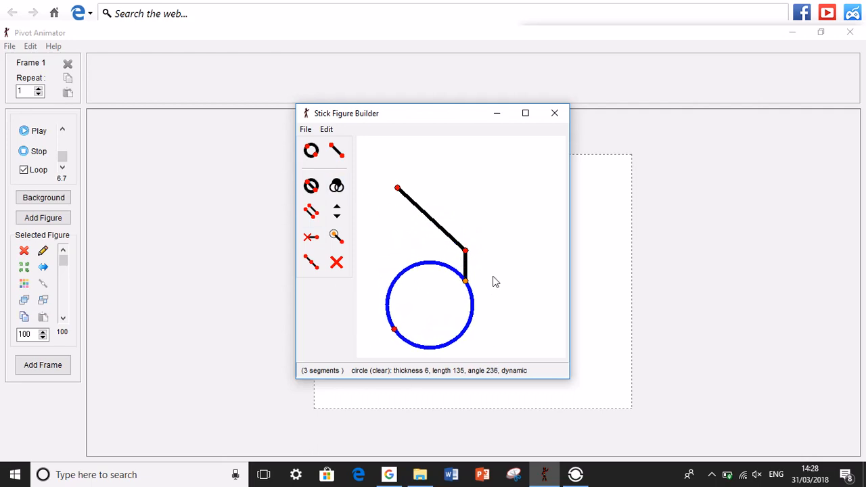
{"action": "left_click", "coordinate": [337, 187]}
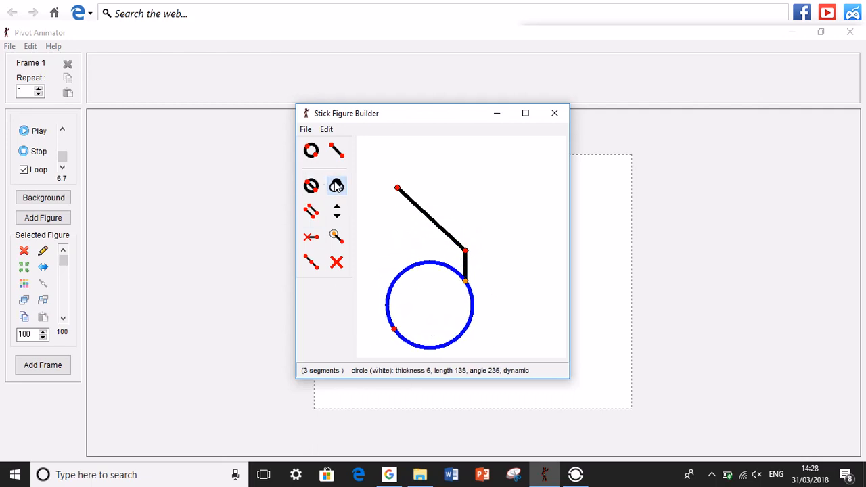
{"action": "left_click_drag", "start_coordinate": [394, 330], "coordinate": [397, 359]}
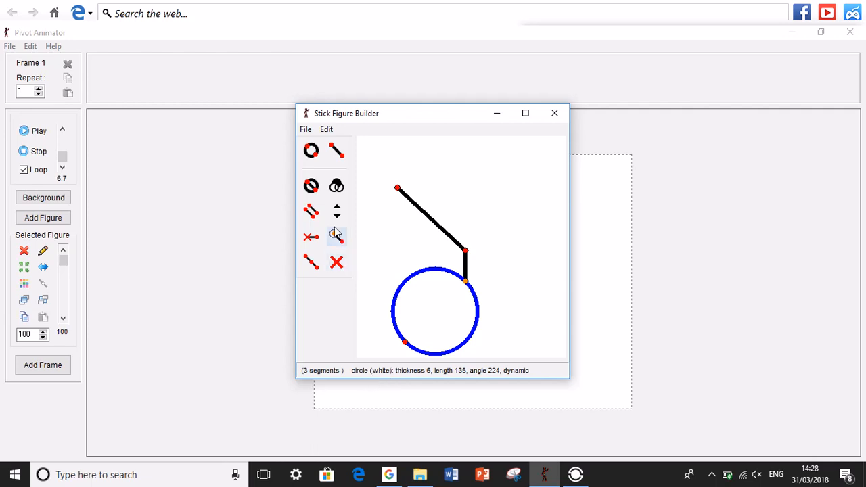
{"action": "left_click", "coordinate": [335, 187]}
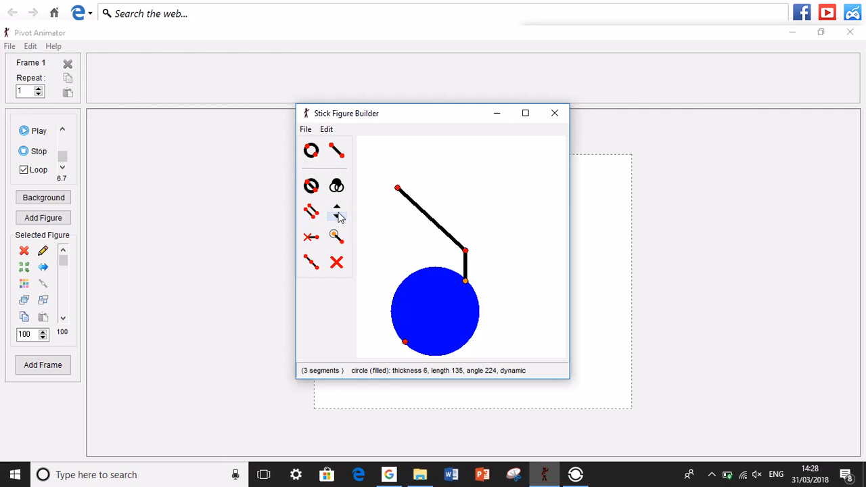
{"action": "left_click", "coordinate": [336, 185]}
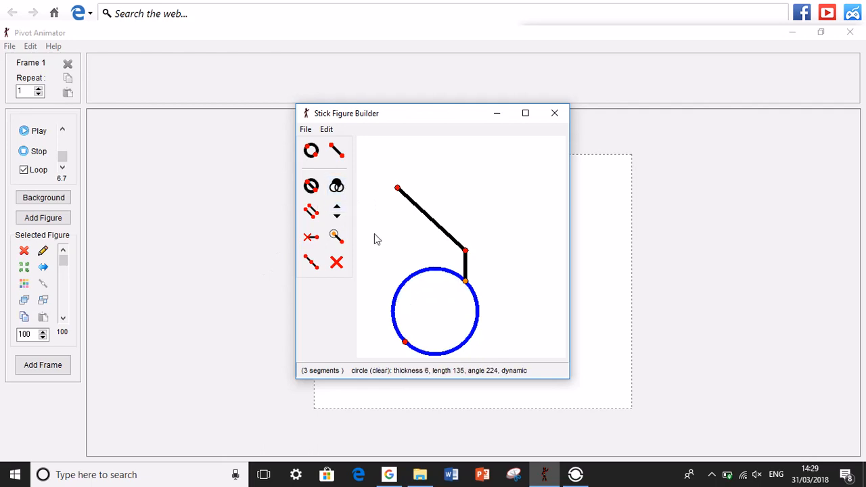
Try thinner and thicker outlines on the circle and set its thickness to 4
{"action": "left_click", "coordinate": [336, 217]}
{"action": "left_click", "coordinate": [337, 216]}
{"action": "left_click", "coordinate": [337, 217]}
{"action": "left_click", "coordinate": [336, 217]}
{"action": "left_click", "coordinate": [336, 216]}
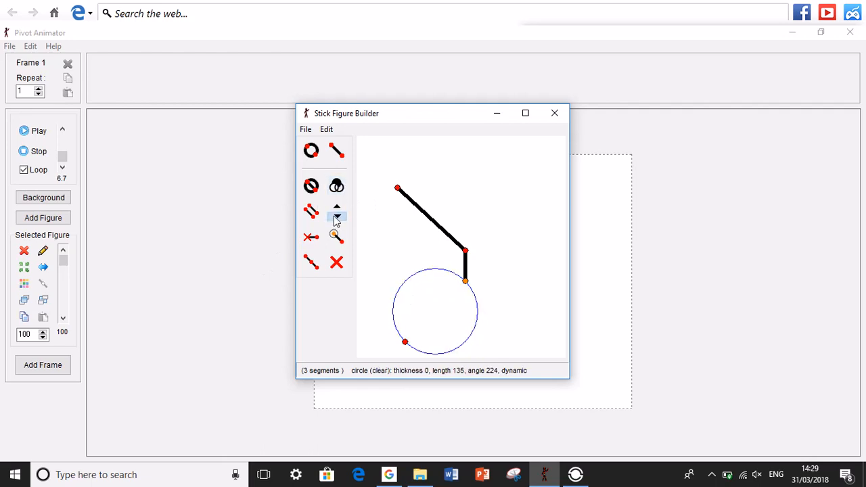
{"action": "left_click", "coordinate": [338, 209]}
{"action": "left_click", "coordinate": [339, 210]}
{"action": "left_click", "coordinate": [338, 210]}
{"action": "left_click", "coordinate": [338, 210]}
{"action": "left_click", "coordinate": [339, 209]}
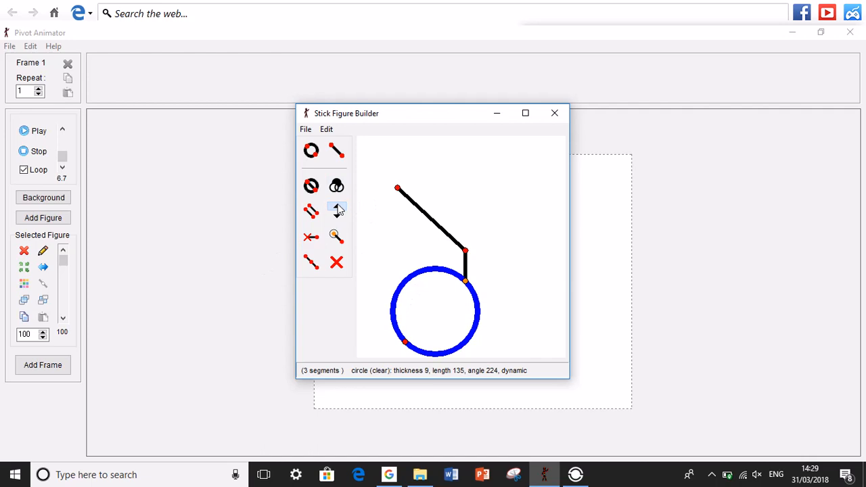
{"action": "left_click", "coordinate": [338, 210]}
{"action": "left_click", "coordinate": [338, 210]}
{"action": "left_click", "coordinate": [338, 210]}
{"action": "left_click", "coordinate": [337, 218]}
{"action": "left_click", "coordinate": [337, 217]}
{"action": "left_click", "coordinate": [338, 217]}
{"action": "left_click", "coordinate": [338, 218]}
{"action": "left_click", "coordinate": [338, 218]}
{"action": "left_click", "coordinate": [337, 217]}
{"action": "left_click", "coordinate": [337, 217]}
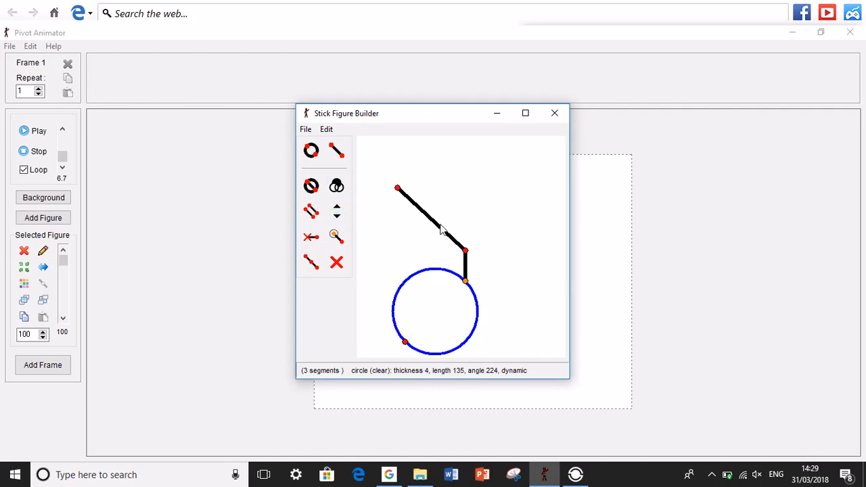
Set the short vertical segment's thickness to 12
{"action": "left_click", "coordinate": [467, 262]}
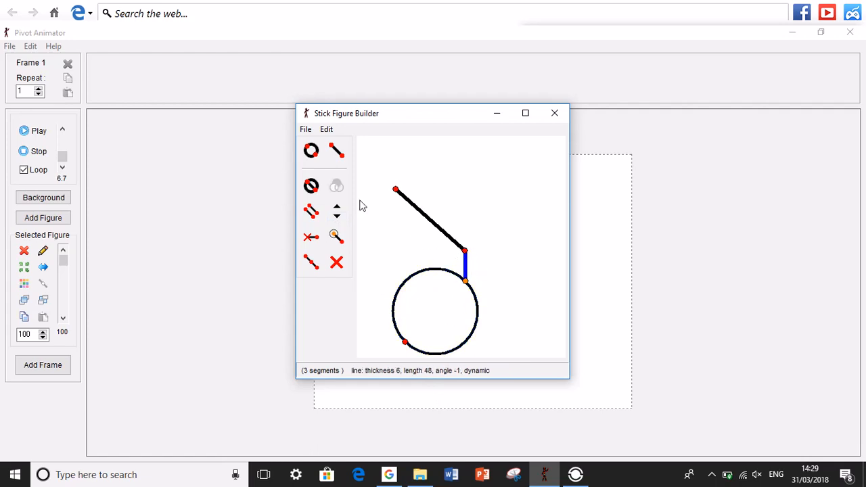
{"action": "left_click", "coordinate": [338, 208]}
{"action": "left_click", "coordinate": [338, 207]}
{"action": "left_click", "coordinate": [338, 207]}
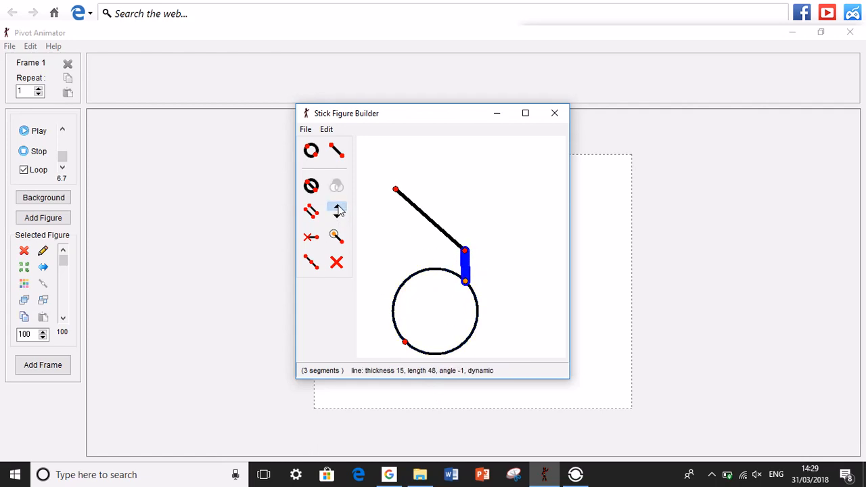
{"action": "left_click", "coordinate": [339, 208]}
{"action": "left_click", "coordinate": [338, 217]}
{"action": "left_click", "coordinate": [339, 216]}
Try the diagonal line's far end as the figure's origin and set the origin at the joint between the two lines
{"action": "left_click", "coordinate": [336, 236]}
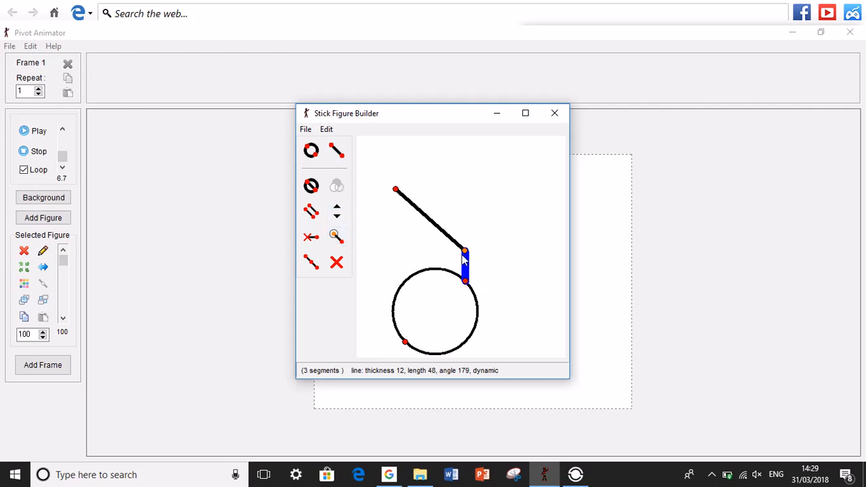
{"action": "left_click", "coordinate": [336, 236]}
{"action": "left_click", "coordinate": [397, 193]}
{"action": "left_click", "coordinate": [336, 236]}
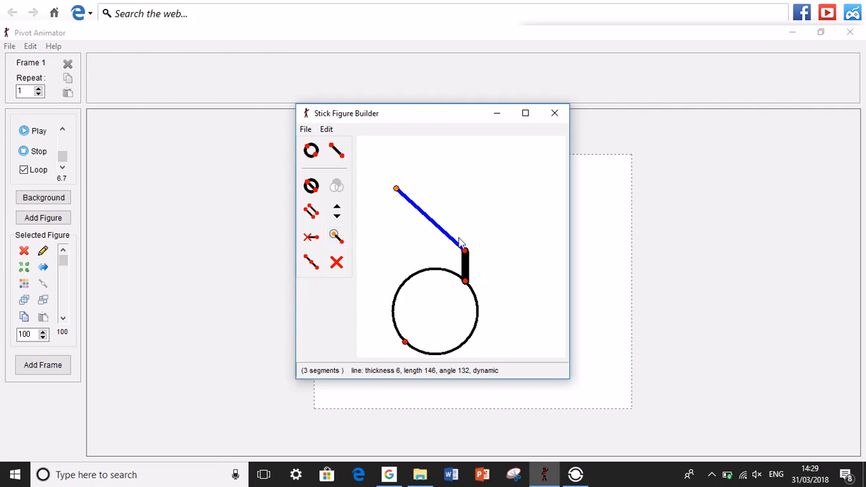
{"action": "left_click", "coordinate": [336, 236]}
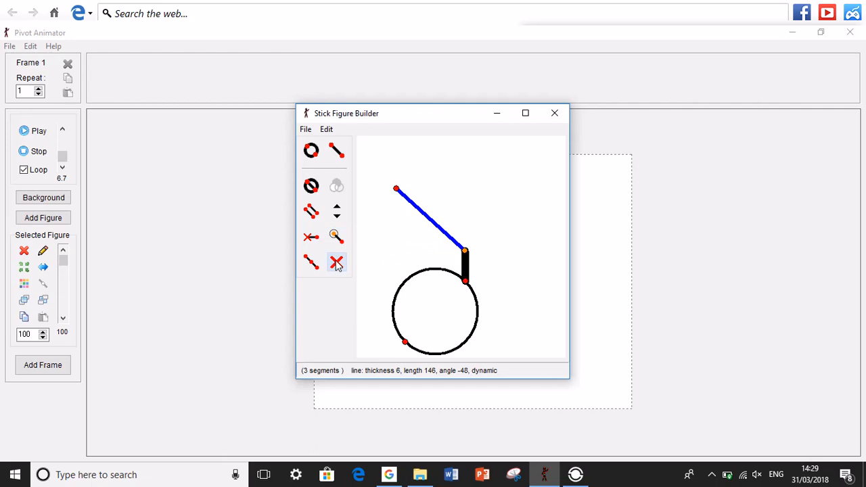
Delete the diagonal line and attach a duplicate of the short thick segment to the circle's lower-left handle
{"action": "left_click", "coordinate": [336, 263]}
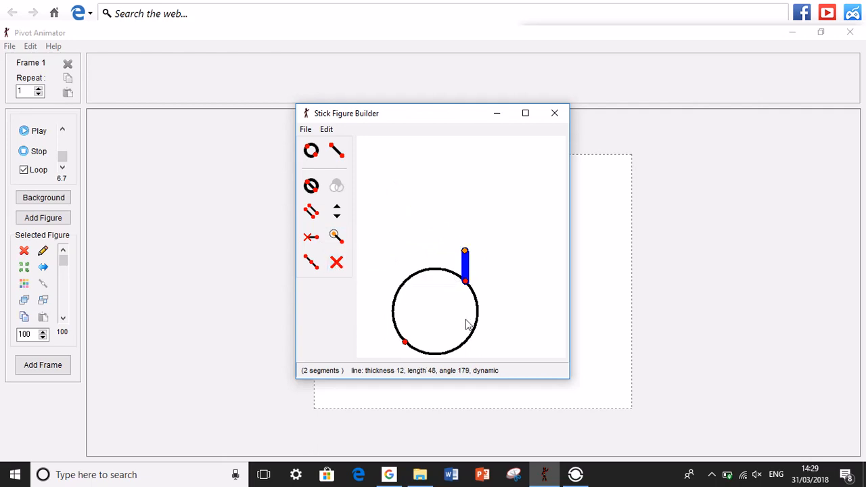
{"action": "left_click", "coordinate": [311, 211]}
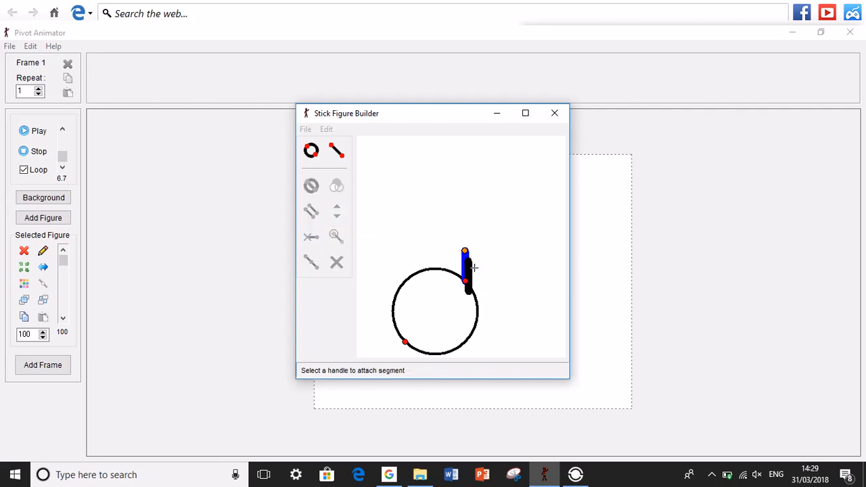
{"action": "left_click", "coordinate": [405, 342]}
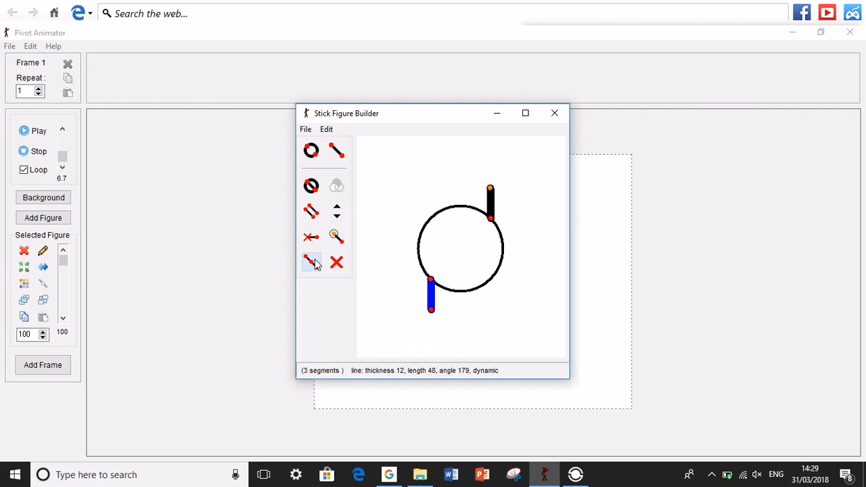
Swing the circle's lower segment outward to an angle of about 239 degrees and split it into two equal halves
{"action": "left_click_drag", "start_coordinate": [432, 311], "coordinate": [405, 295]}
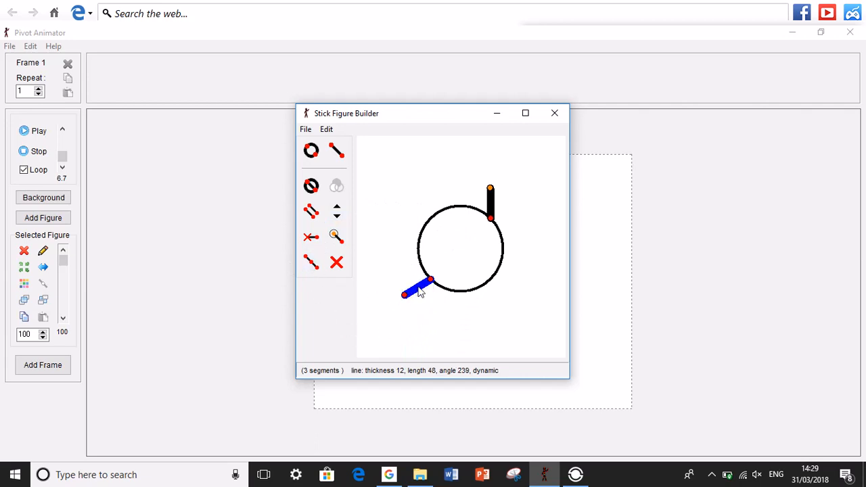
{"action": "left_click", "coordinate": [312, 263]}
{"action": "left_click", "coordinate": [305, 128]}
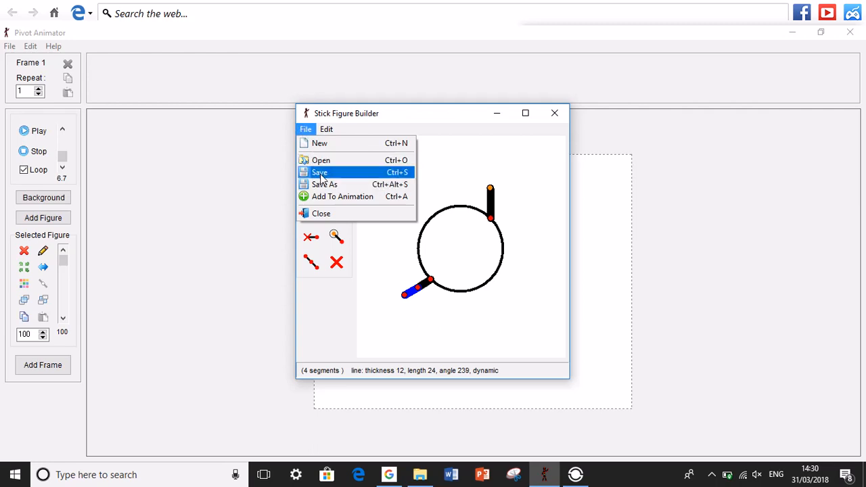
{"action": "mouse_move", "coordinate": [323, 128]}
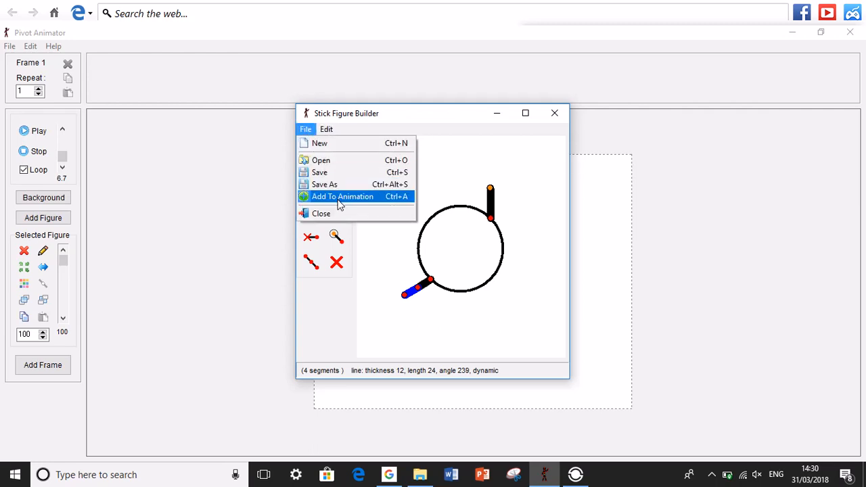
{"action": "left_click", "coordinate": [446, 153]}
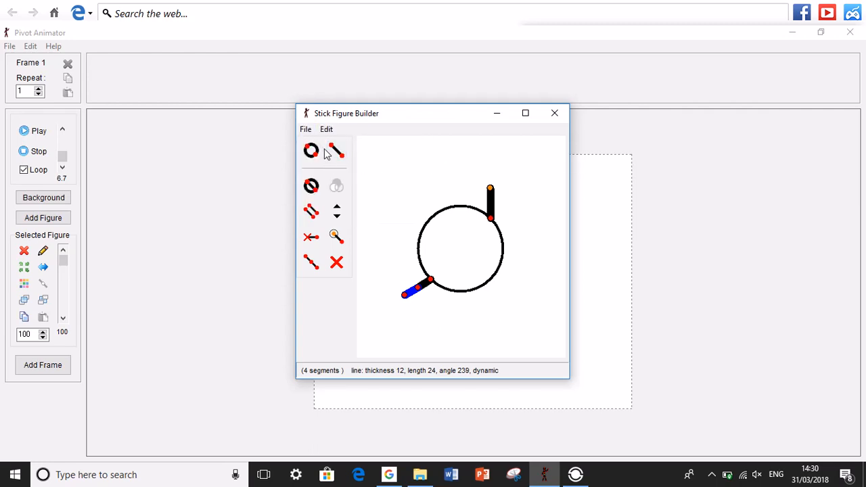
Start a new blank figure in the builder, discarding the unsaved circle figure
{"action": "left_click", "coordinate": [305, 129]}
{"action": "left_click", "coordinate": [317, 144]}
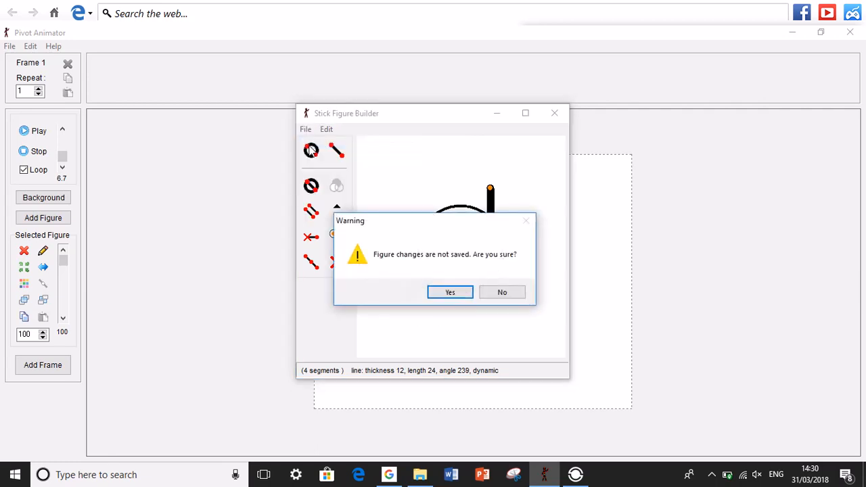
{"action": "left_click", "coordinate": [454, 293]}
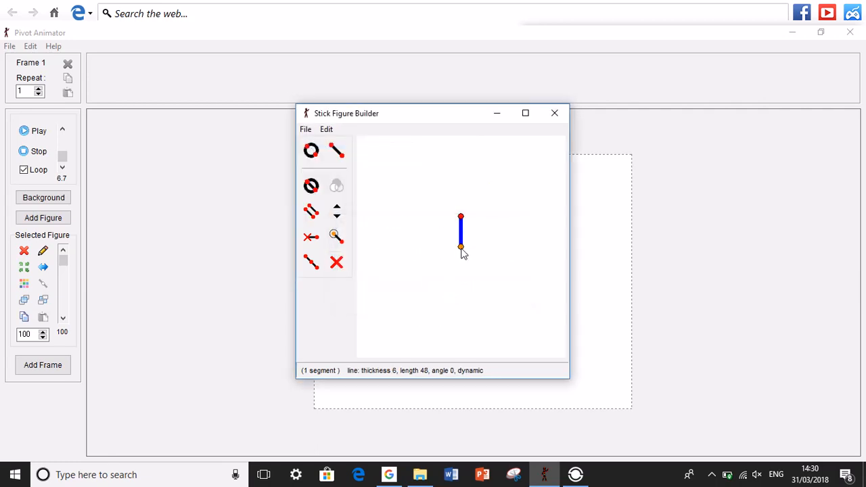
Shape the starting line into a rear chair leg tilted about 5 degrees and attach a backrest line about 96 long to its upper end
{"action": "left_click_drag", "start_coordinate": [460, 247], "coordinate": [406, 235]}
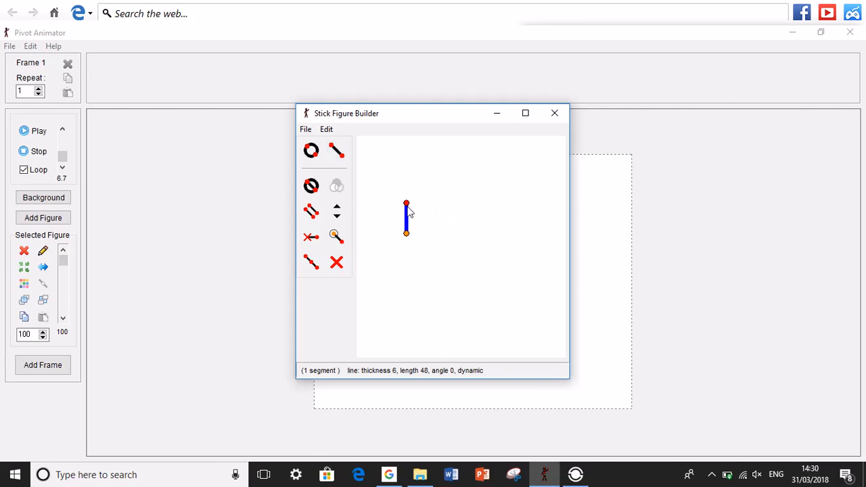
{"action": "left_click_drag", "start_coordinate": [407, 205], "coordinate": [414, 189]}
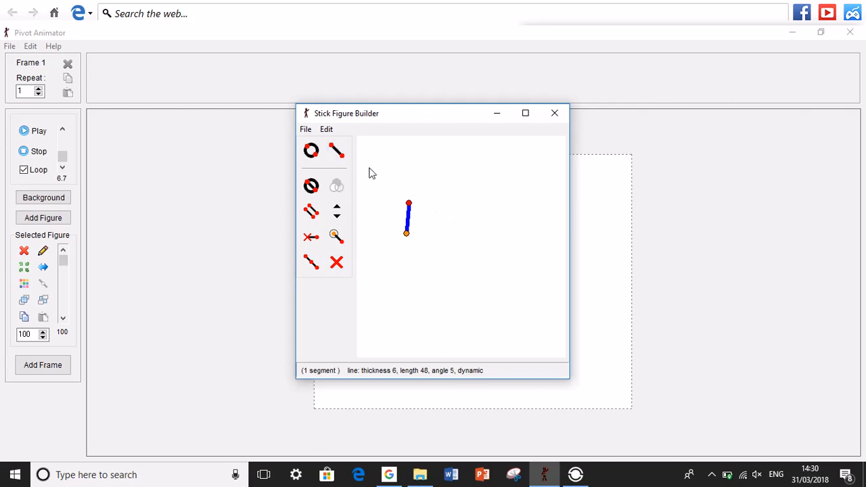
{"action": "left_click", "coordinate": [337, 150]}
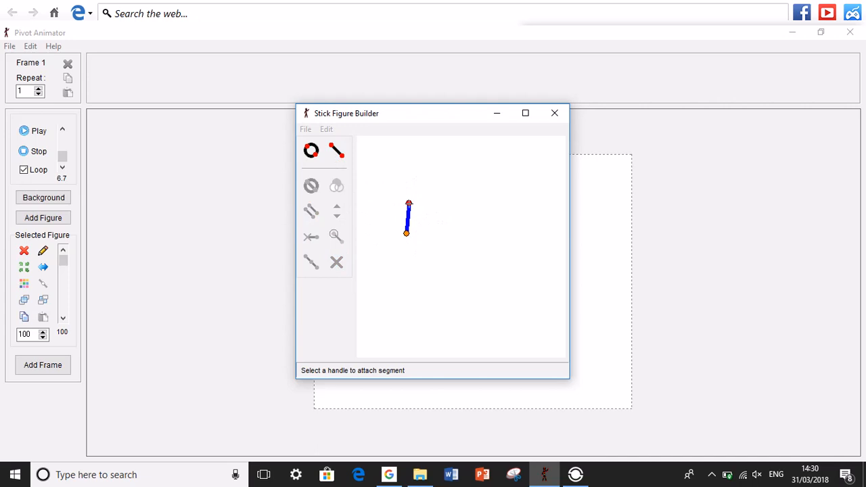
{"action": "left_click_drag", "start_coordinate": [408, 203], "coordinate": [399, 143]}
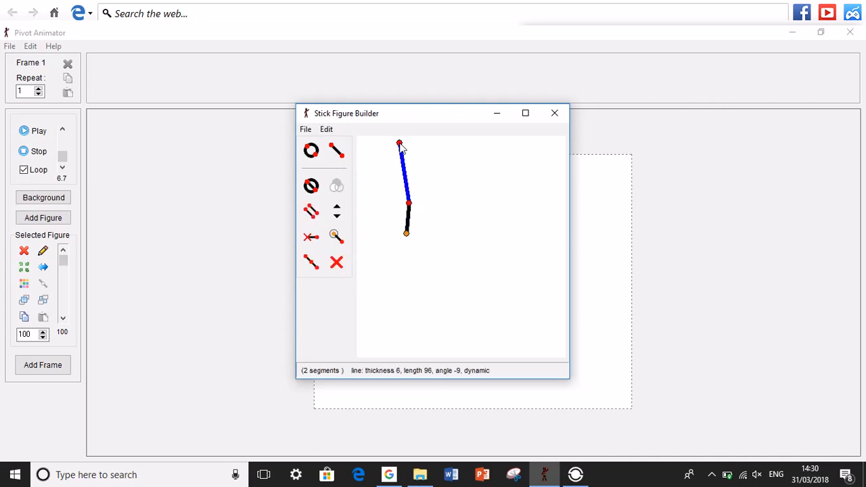
Attach a horizontal seat line at the leg-backrest joint and a front leg about 48 long down from the seat's far end
{"action": "left_click", "coordinate": [336, 151]}
{"action": "left_click", "coordinate": [408, 203]}
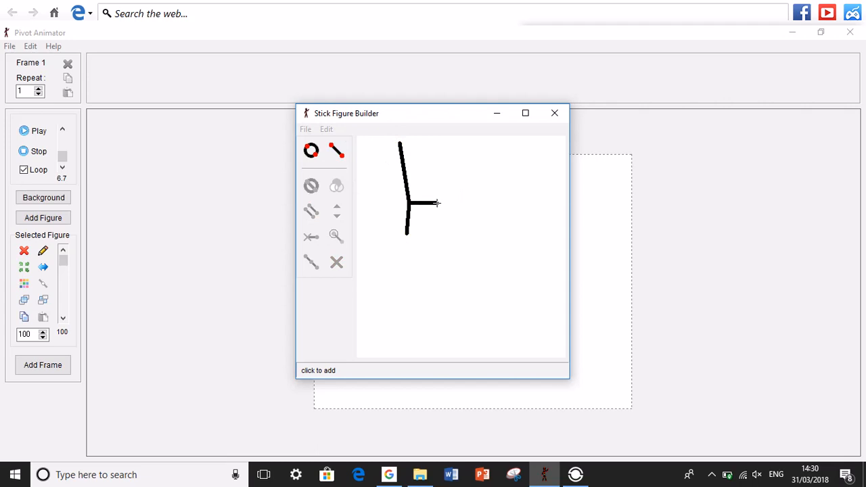
{"action": "left_click", "coordinate": [437, 203]}
{"action": "left_click", "coordinate": [336, 150]}
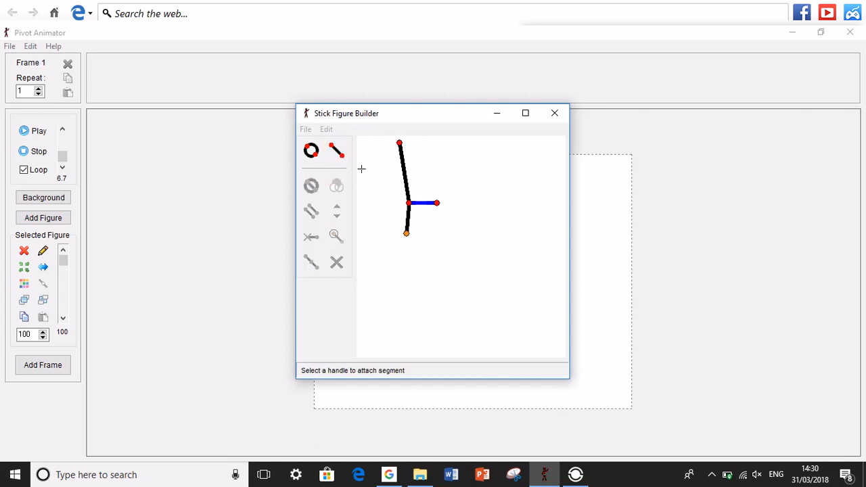
{"action": "left_click", "coordinate": [436, 203]}
{"action": "left_click", "coordinate": [437, 234]}
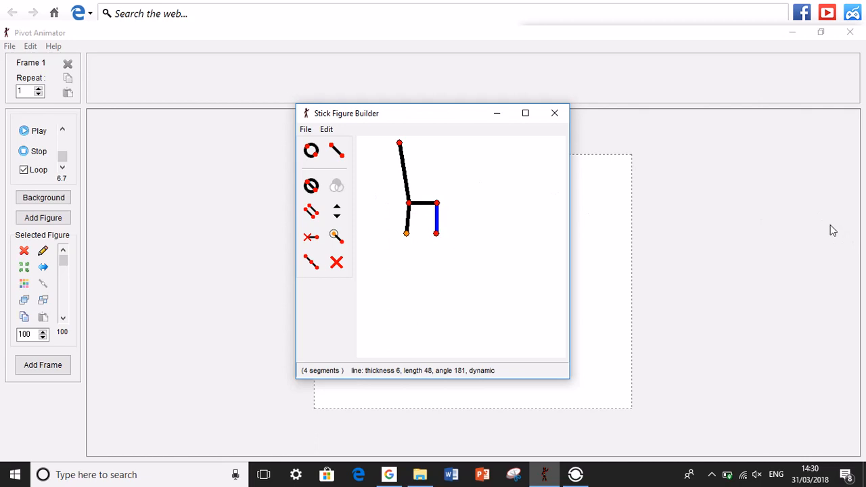
Add the figure to the animation under the name "chair" and place it beside the stick figure, on its left
{"action": "left_click", "coordinate": [315, 134]}
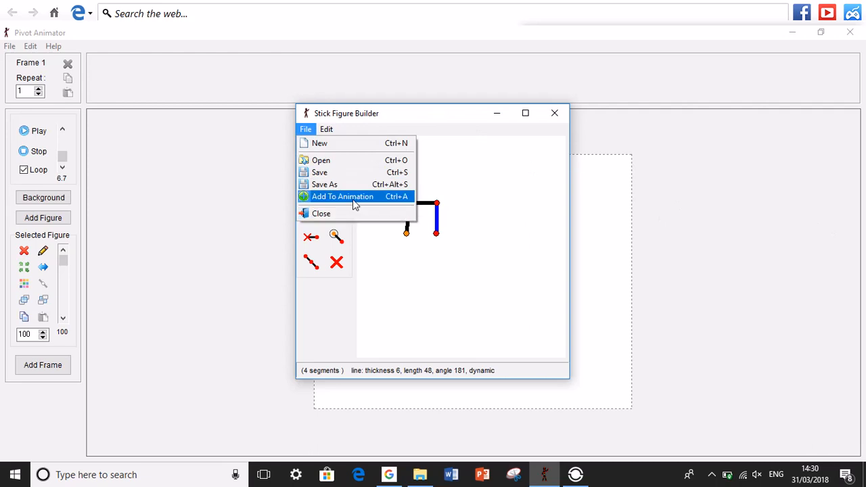
{"action": "left_click", "coordinate": [355, 197]}
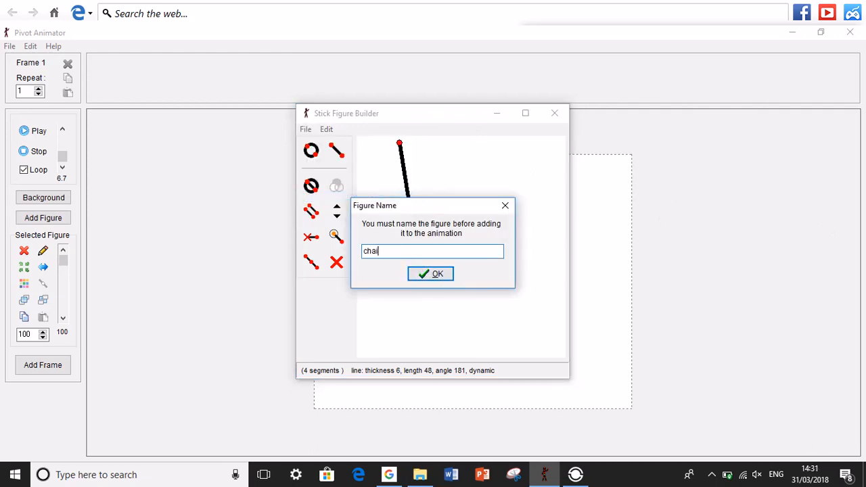
{"action": "key", "text": "Return"}
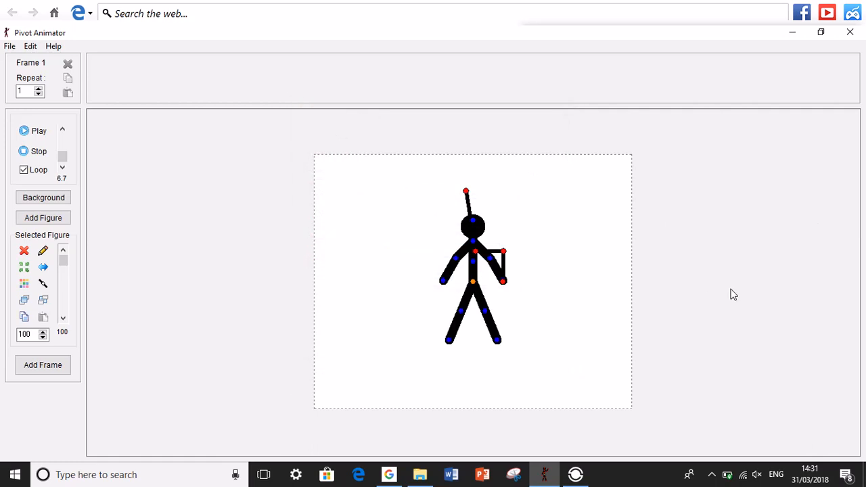
{"action": "left_click_drag", "start_coordinate": [473, 287], "coordinate": [382, 337]}
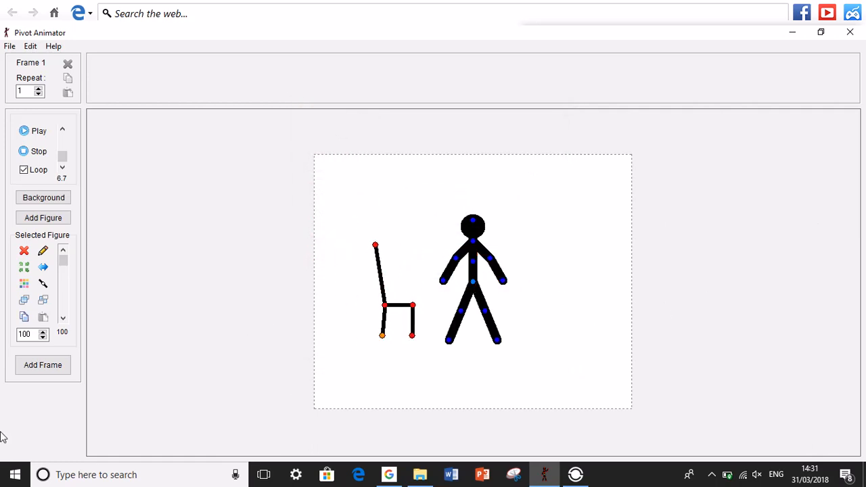
Scale the chair figure to 150
{"action": "double_click", "coordinate": [46, 334]}
{"action": "type", "text": "1"}
{"action": "key", "text": "Return"}
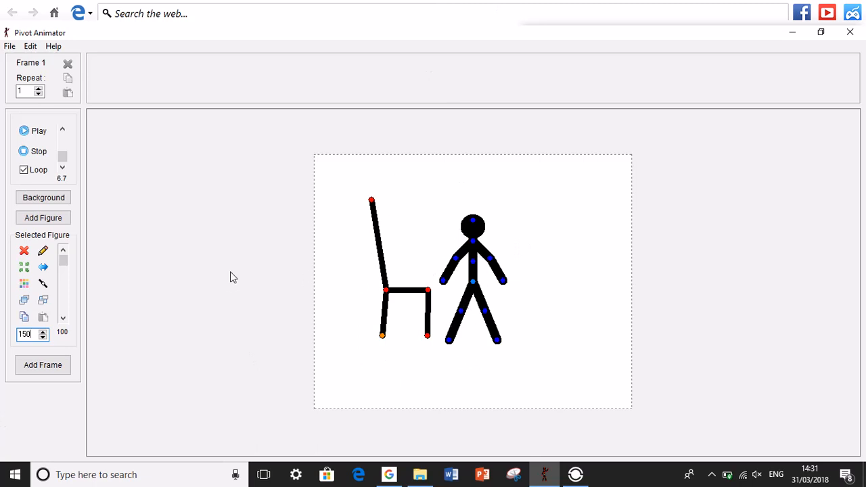
Try centring the chair on the canvas and flipping it horizontally, and flip it back to its original direction
{"action": "left_click_drag", "start_coordinate": [62, 261], "coordinate": [76, 247]}
{"action": "left_click", "coordinate": [28, 268]}
{"action": "left_click", "coordinate": [43, 268]}
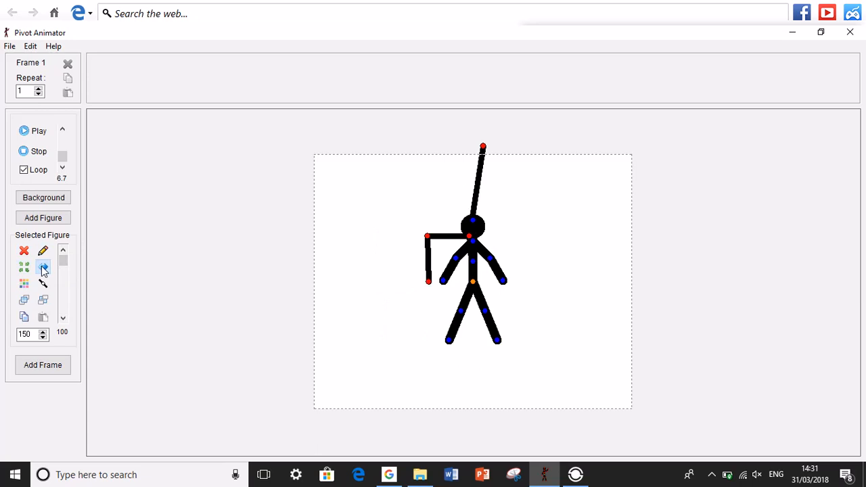
{"action": "left_click", "coordinate": [43, 268]}
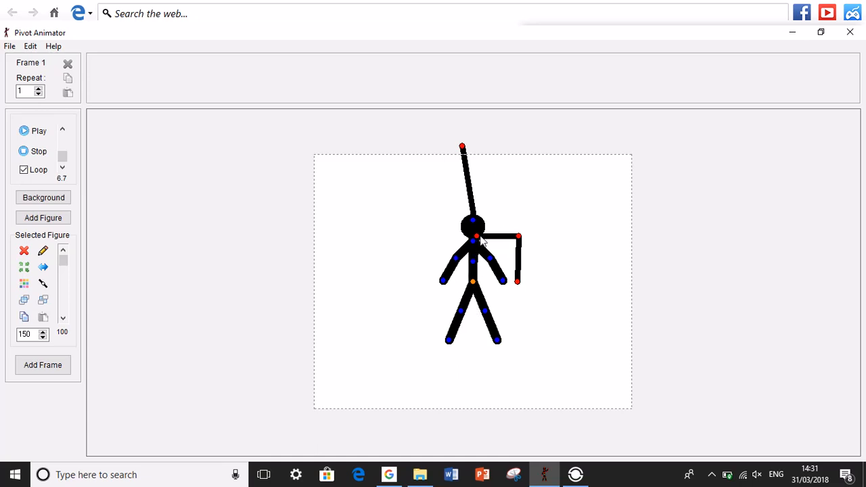
Move the chair back to the left of the stick figure, with its legs level with the figure's feet
{"action": "left_click_drag", "start_coordinate": [474, 284], "coordinate": [375, 337]}
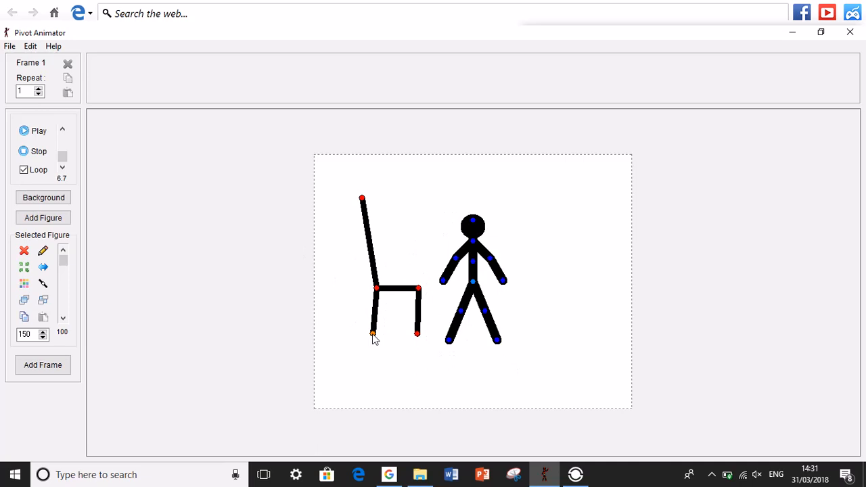
{"action": "left_click_drag", "start_coordinate": [372, 335], "coordinate": [365, 302]}
{"action": "left_click", "coordinate": [472, 281]}
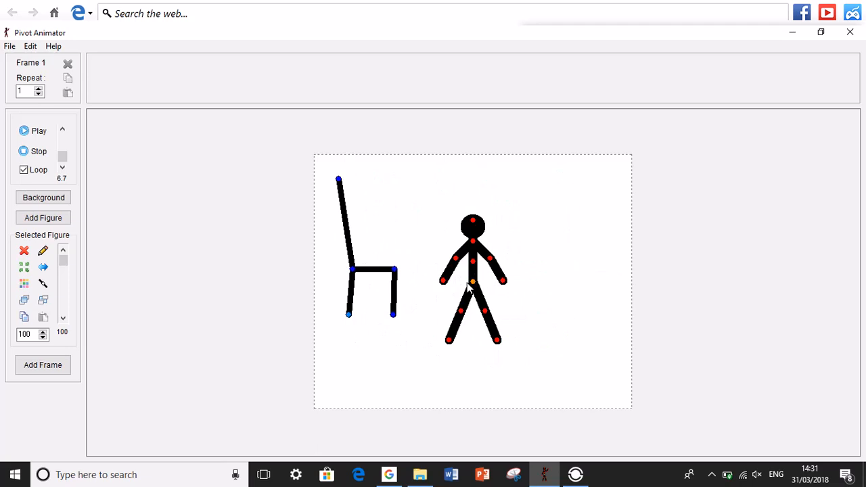
{"action": "left_click_drag", "start_coordinate": [351, 319], "coordinate": [367, 343]}
Change the chair's colour to bright green
{"action": "left_click", "coordinate": [30, 289]}
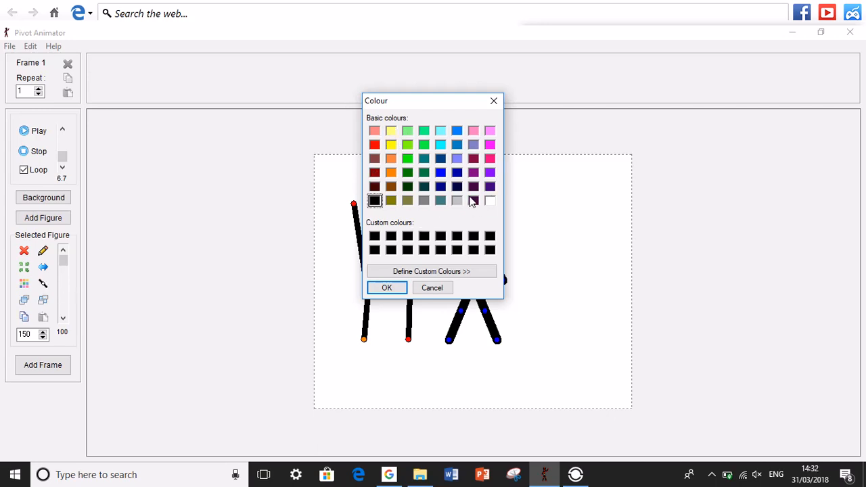
{"action": "left_click", "coordinate": [407, 159]}
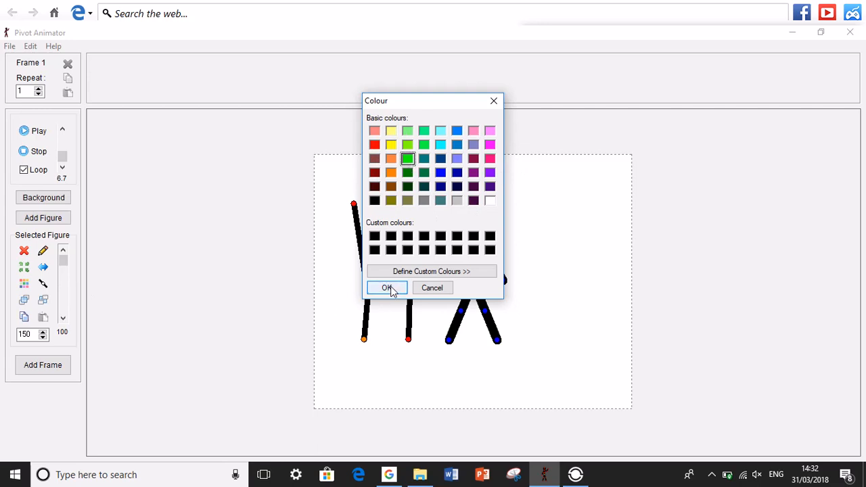
{"action": "left_click", "coordinate": [387, 288]}
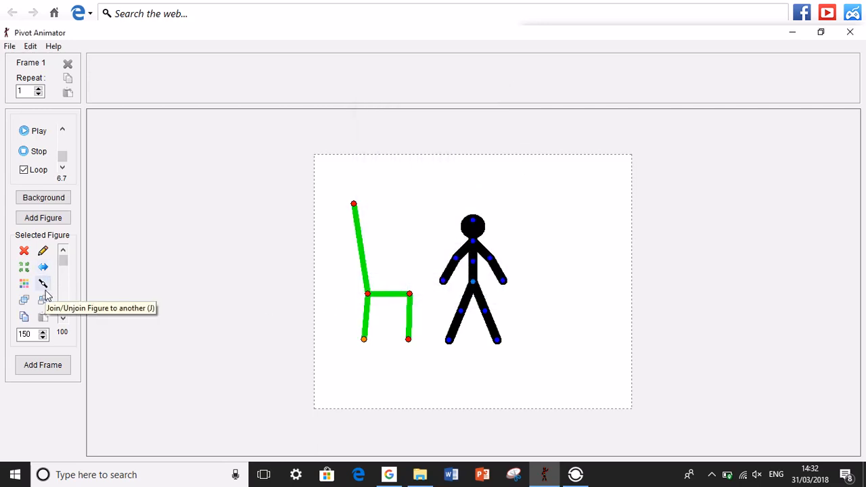
Pose the stick figure sitting with its arms and legs bent forward and place it on the chair's seat
{"action": "left_click", "coordinate": [43, 284]}
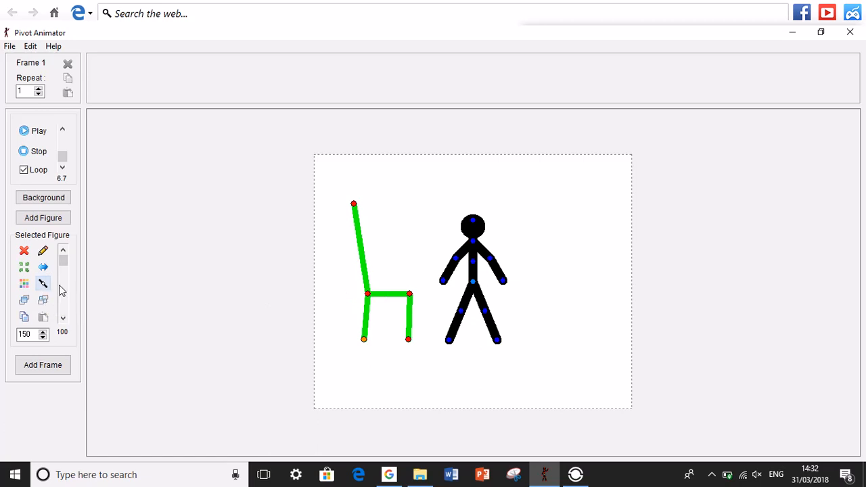
{"action": "left_click_drag", "start_coordinate": [442, 280], "coordinate": [514, 251]}
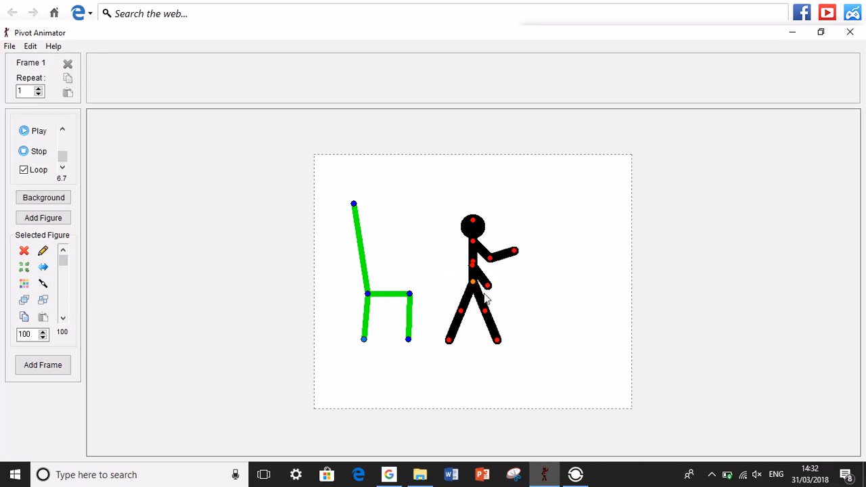
{"action": "left_click_drag", "start_coordinate": [462, 316], "coordinate": [512, 315]}
{"action": "left_click_drag", "start_coordinate": [473, 284], "coordinate": [385, 269]}
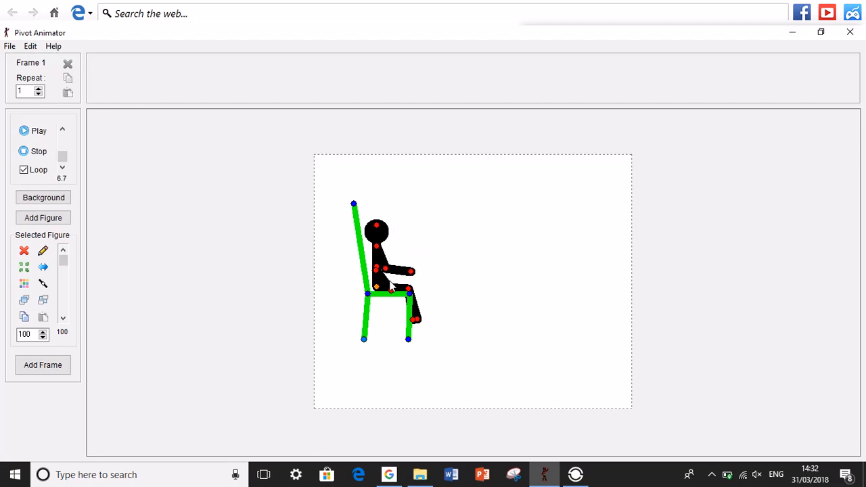
Join the seated stick figure to the chair's seat-backrest joint, and tilt and move the chair together with it towards the canvas centre
{"action": "left_click", "coordinate": [43, 285]}
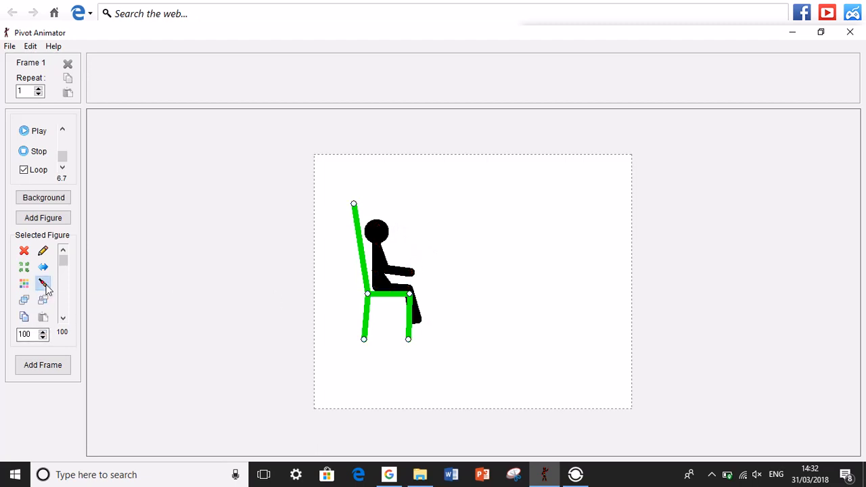
{"action": "left_click", "coordinate": [367, 297]}
{"action": "left_click_drag", "start_coordinate": [367, 294], "coordinate": [366, 253]}
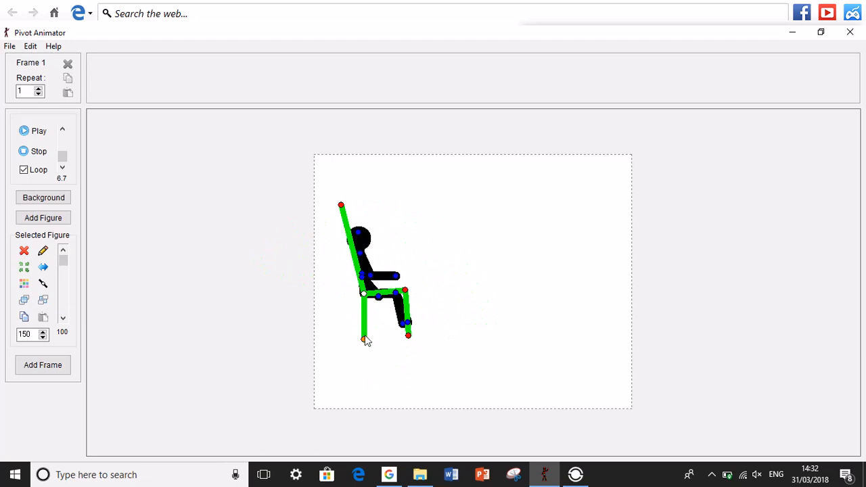
{"action": "left_click_drag", "start_coordinate": [364, 341], "coordinate": [420, 349]}
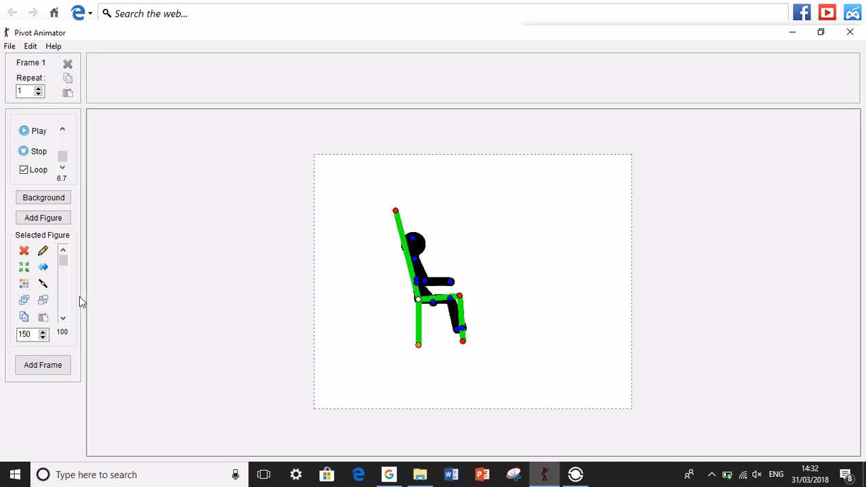
Try the chair's layering behind and in front of the stick figure, ending with the chair in front
{"action": "left_click", "coordinate": [44, 301]}
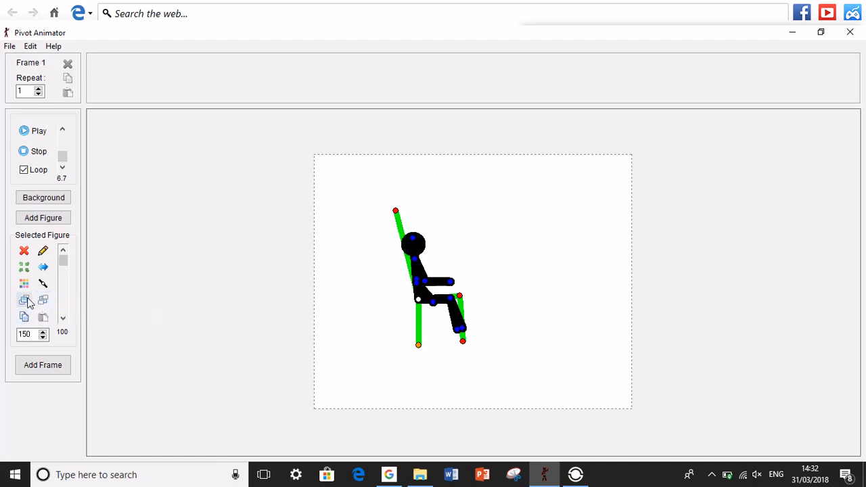
{"action": "left_click", "coordinate": [43, 303]}
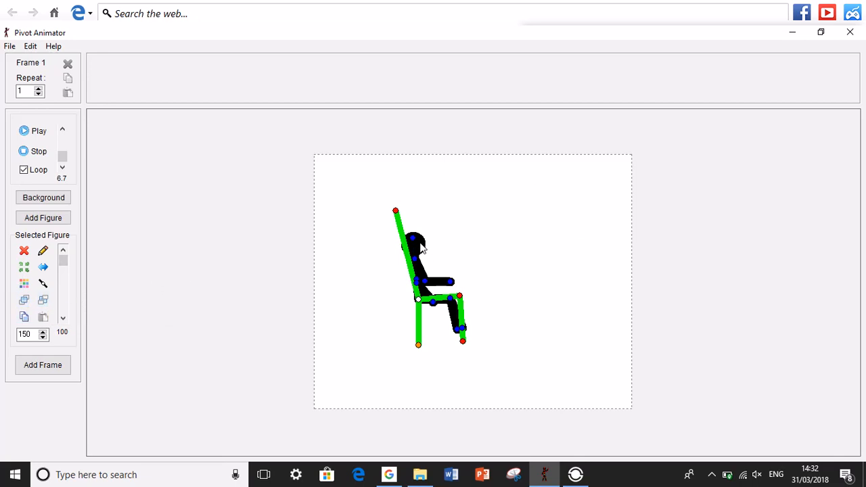
{"action": "left_click", "coordinate": [42, 302]}
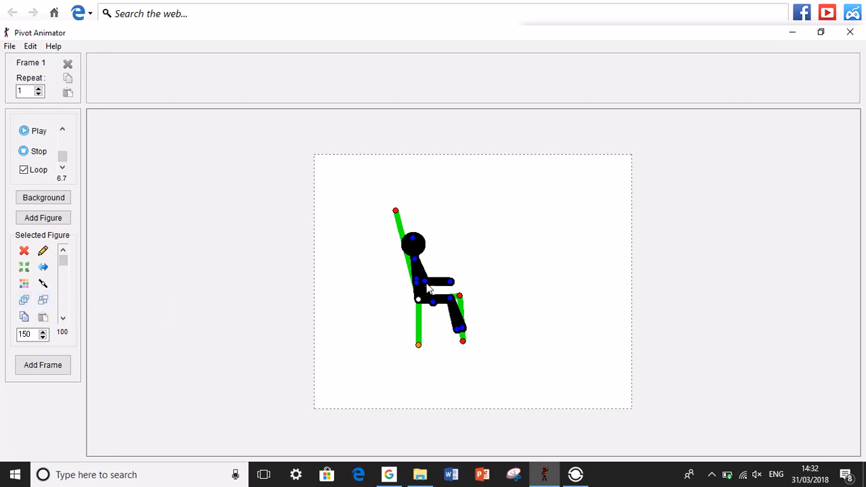
{"action": "left_click", "coordinate": [24, 300]}
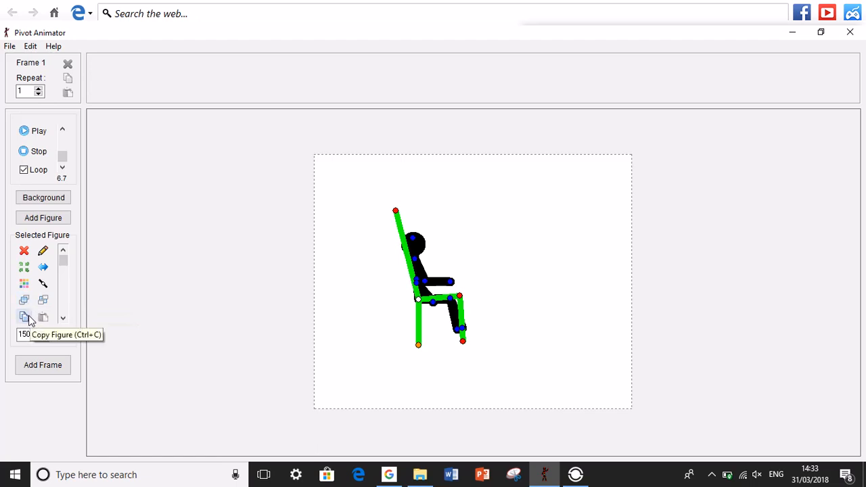
Copy the chair figure and move the chair with its seated stick figure up to just beyond the canvas centre
{"action": "left_click", "coordinate": [27, 319]}
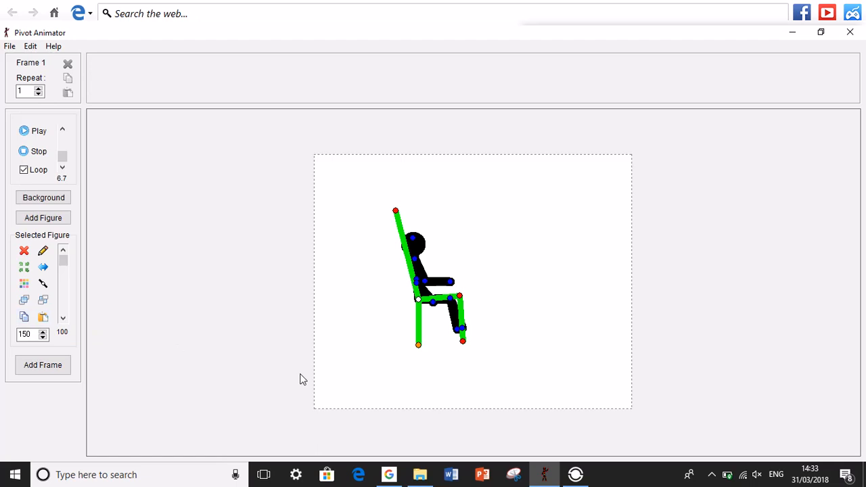
{"action": "left_click_drag", "start_coordinate": [419, 348], "coordinate": [394, 346]}
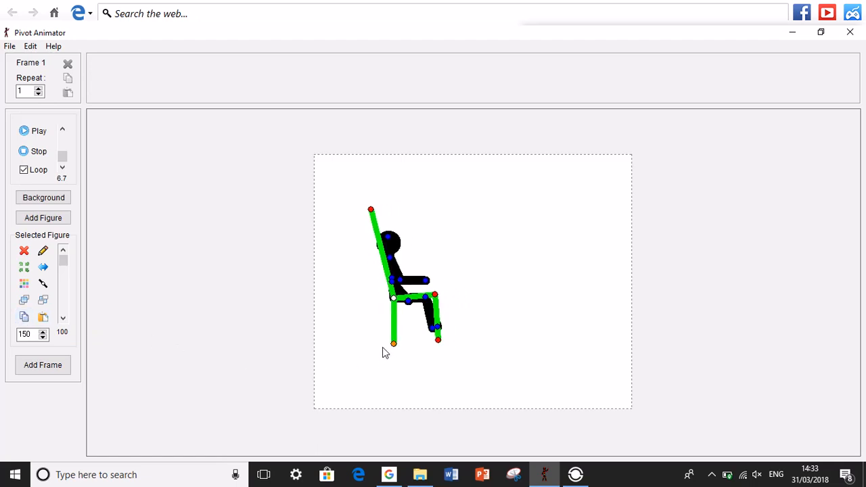
{"action": "left_click_drag", "start_coordinate": [395, 345], "coordinate": [478, 313]}
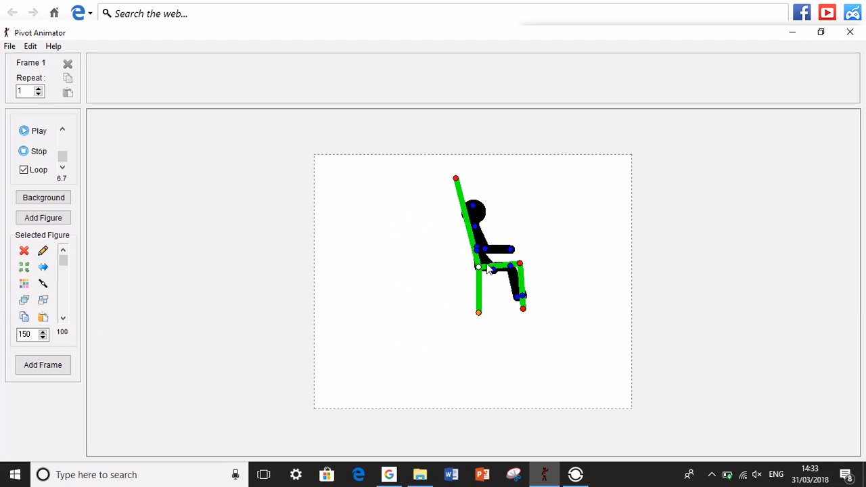
Paste a duplicate of the copied chair, move it further away from the occupied chair, and delete it
{"action": "left_click", "coordinate": [44, 317]}
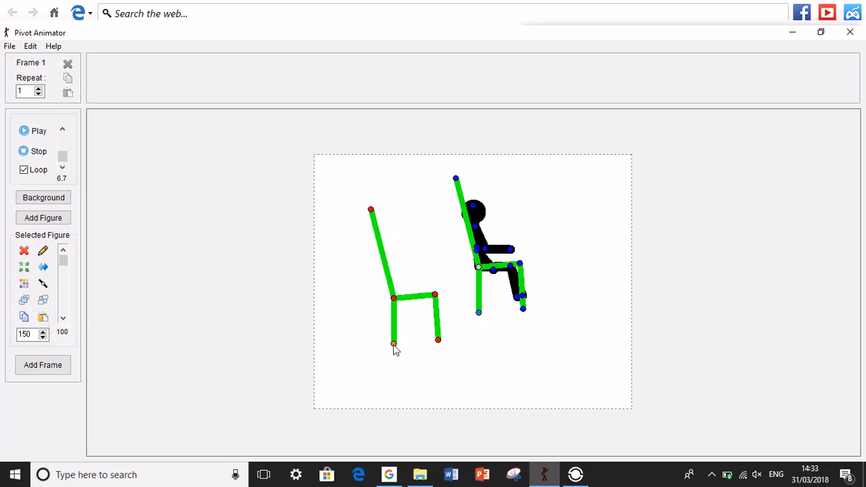
{"action": "left_click_drag", "start_coordinate": [395, 346], "coordinate": [352, 312]}
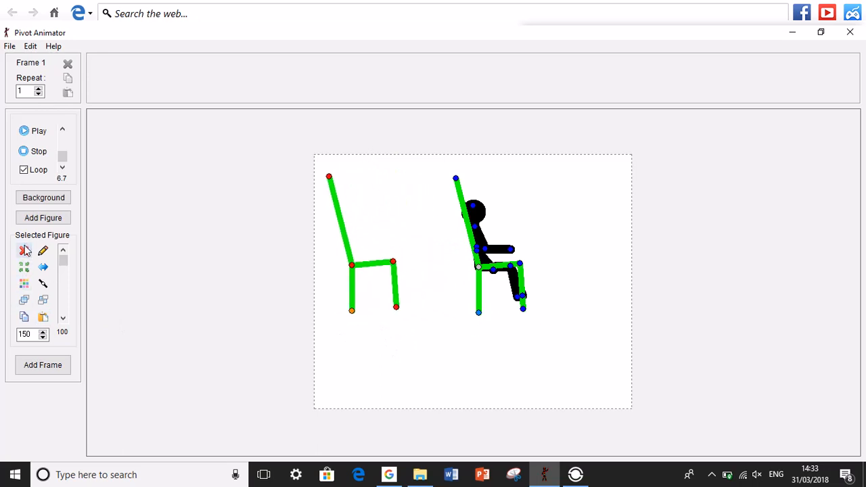
{"action": "left_click", "coordinate": [24, 251]}
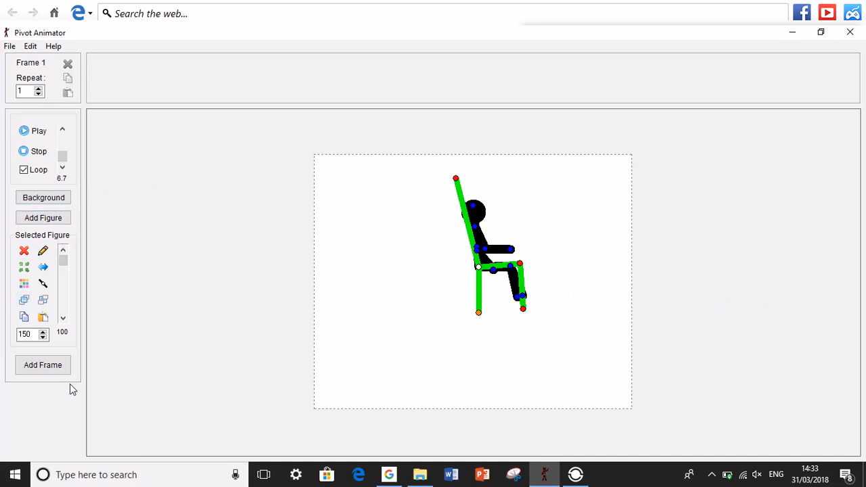
Add the first frame and repose its stick figure leaning slightly forward from the backrest with its forearms raised
{"action": "left_click", "coordinate": [46, 362]}
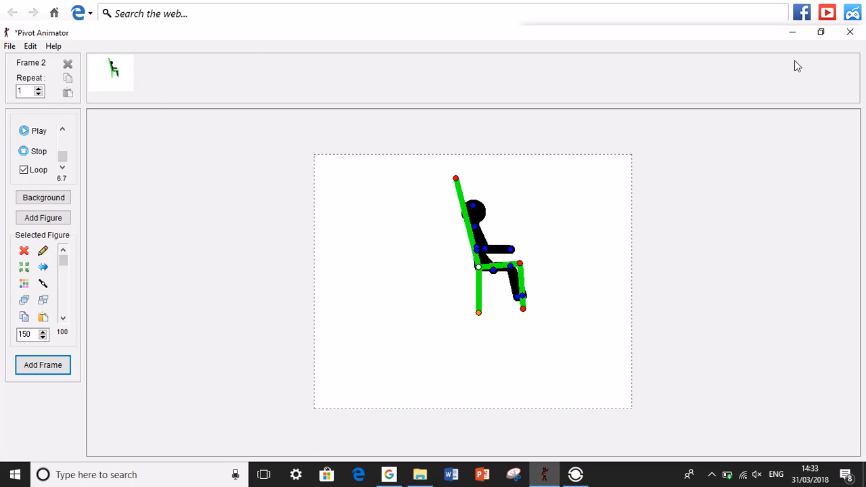
{"action": "left_click", "coordinate": [130, 73]}
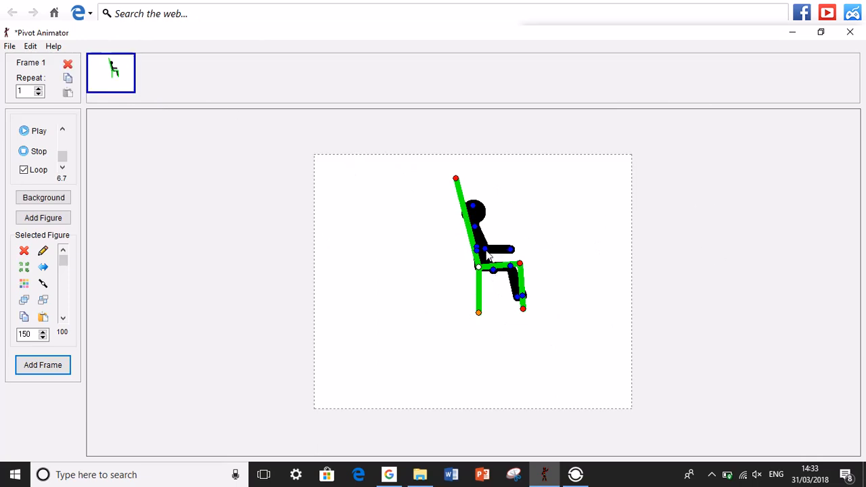
{"action": "mouse_move", "coordinate": [485, 249]}
{"action": "left_mouse_down"}
{"action": "mouse_move", "coordinate": [495, 231]}
{"action": "mouse_move", "coordinate": [487, 236]}
{"action": "mouse_move", "coordinate": [500, 245]}
{"action": "left_mouse_up"}
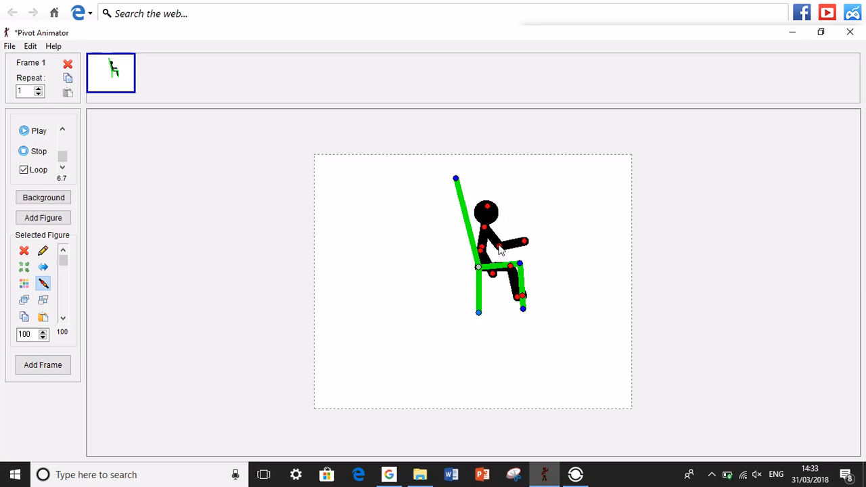
{"action": "left_click", "coordinate": [49, 372]}
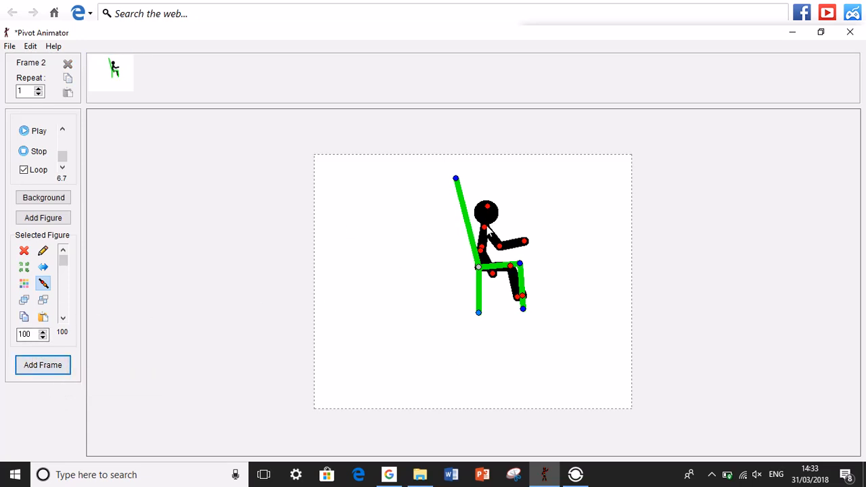
Add frames 2 to 4 with the seated stick figure rocking back, leaning forward, and rocking back again
{"action": "left_click_drag", "start_coordinate": [483, 252], "coordinate": [478, 250]}
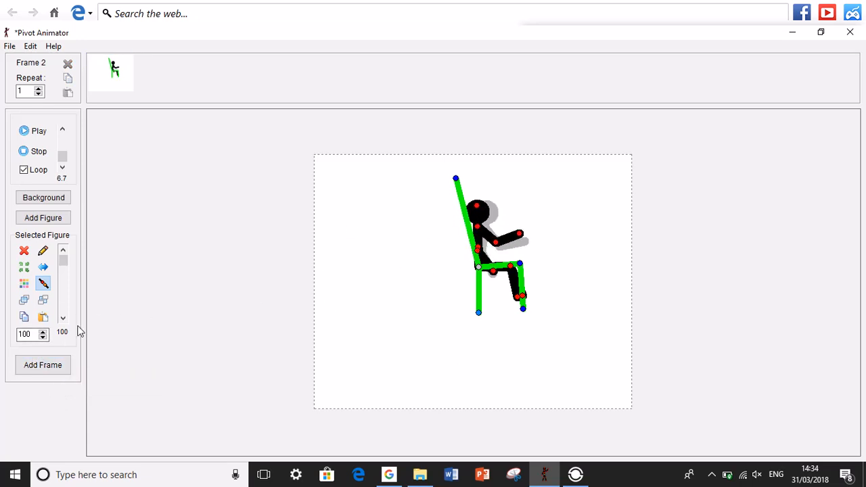
{"action": "left_click", "coordinate": [56, 368]}
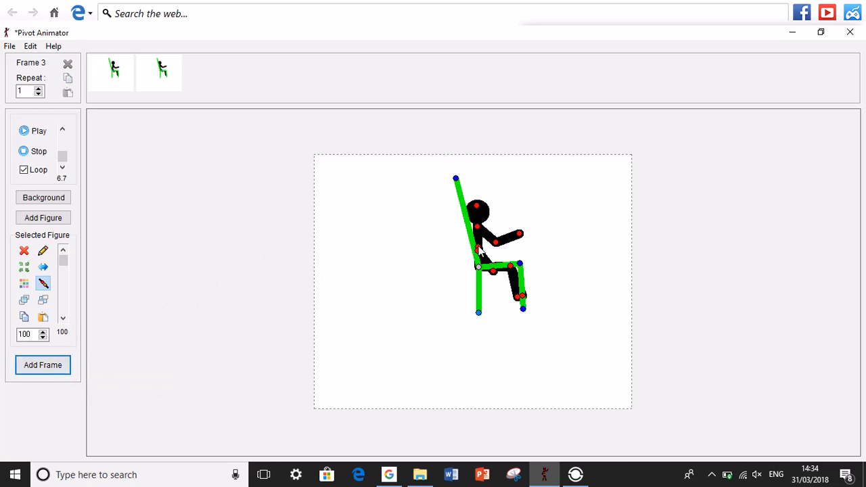
{"action": "mouse_move", "coordinate": [478, 250]}
{"action": "left_mouse_down"}
{"action": "mouse_move", "coordinate": [489, 252]}
{"action": "mouse_move", "coordinate": [481, 245]}
{"action": "left_mouse_up"}
{"action": "left_click", "coordinate": [42, 364]}
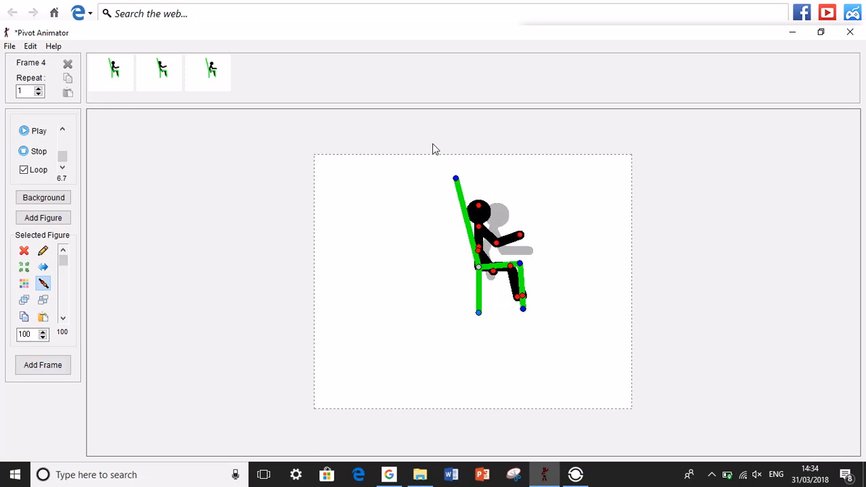
{"action": "left_click", "coordinate": [63, 368]}
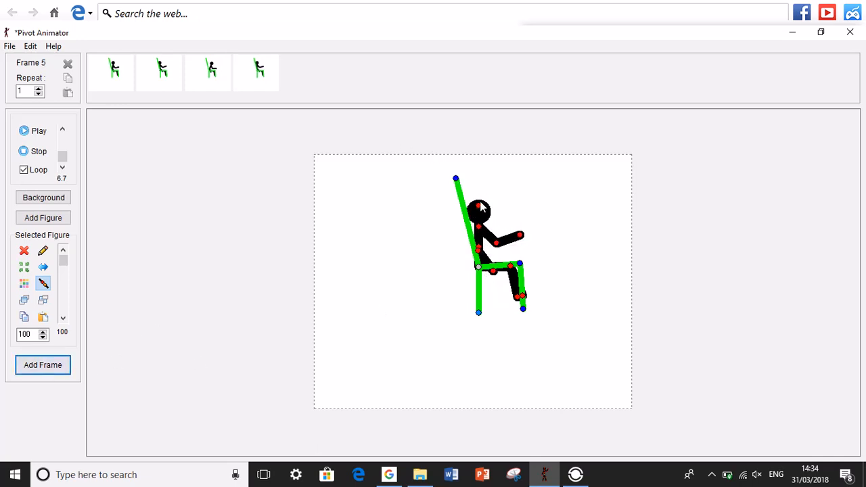
Add frames 5 and 6 with small changes to the stick figure's head position
{"action": "mouse_move", "coordinate": [487, 216]}
{"action": "left_mouse_down"}
{"action": "mouse_move", "coordinate": [494, 219]}
{"action": "mouse_move", "coordinate": [475, 205]}
{"action": "left_mouse_up"}
{"action": "left_click", "coordinate": [39, 367]}
{"action": "left_click", "coordinate": [48, 366]}
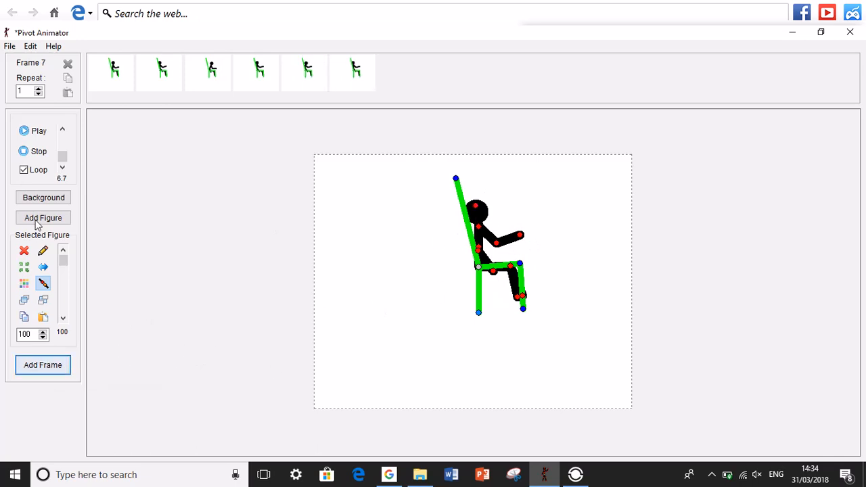
Set frame 1's repeat count to 4 and paste a copy of that frame at the end of the timeline
{"action": "left_click", "coordinate": [108, 71]}
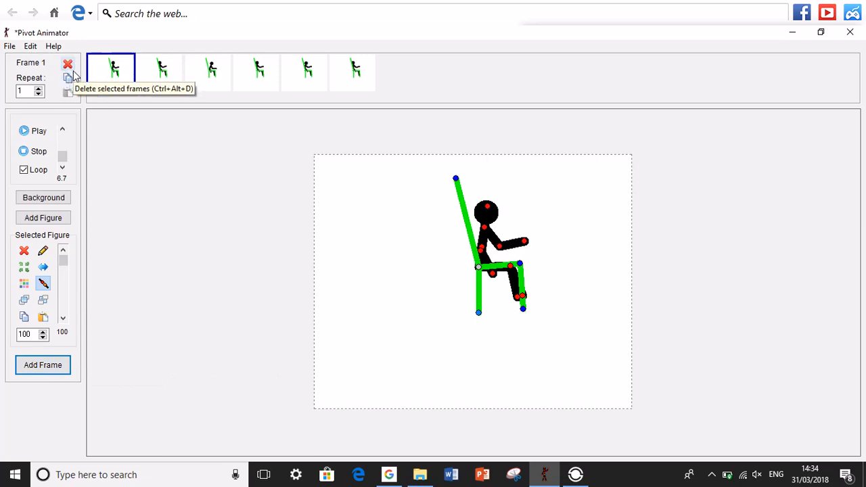
{"action": "left_click", "coordinate": [39, 88]}
{"action": "left_click", "coordinate": [39, 88]}
{"action": "left_click", "coordinate": [38, 88]}
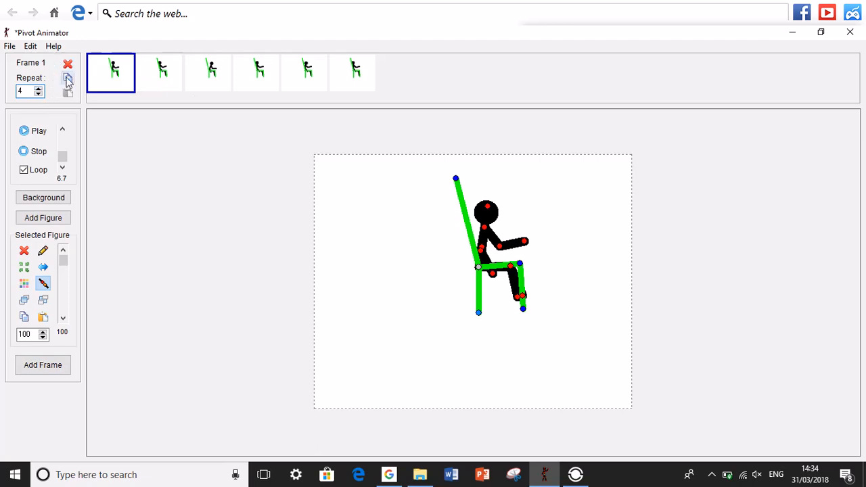
{"action": "left_click", "coordinate": [68, 80]}
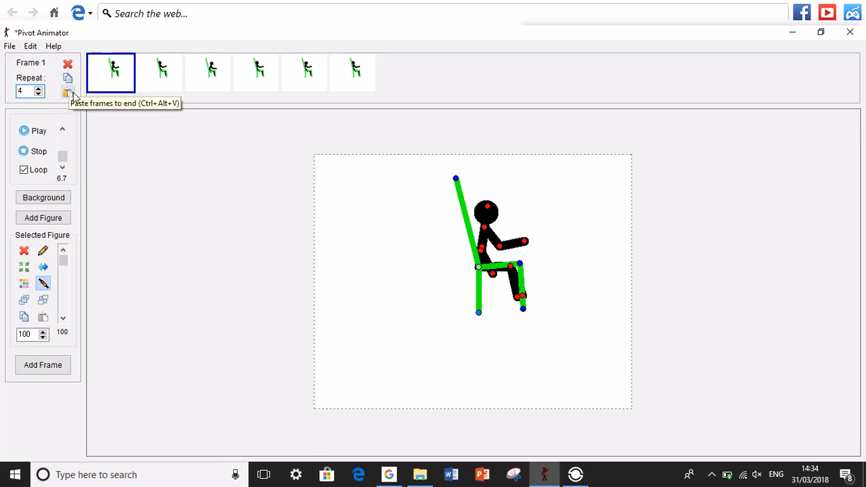
{"action": "left_click", "coordinate": [70, 94]}
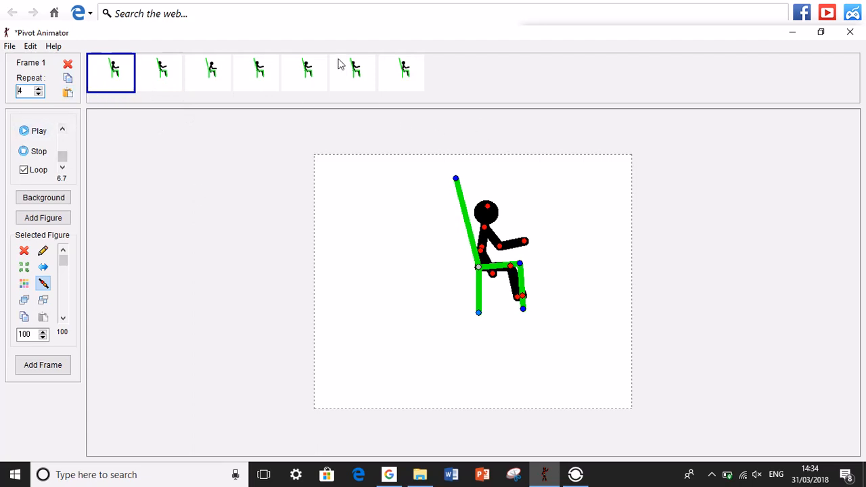
Play the animation, raise the frame rate to 33.3 fps during playback, and stop it
{"action": "left_click", "coordinate": [37, 132]}
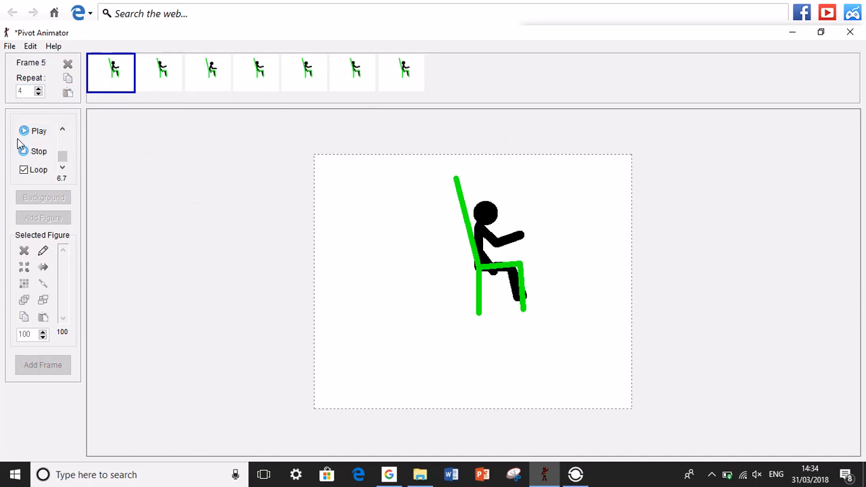
{"action": "left_click_drag", "start_coordinate": [62, 158], "coordinate": [62, 136]}
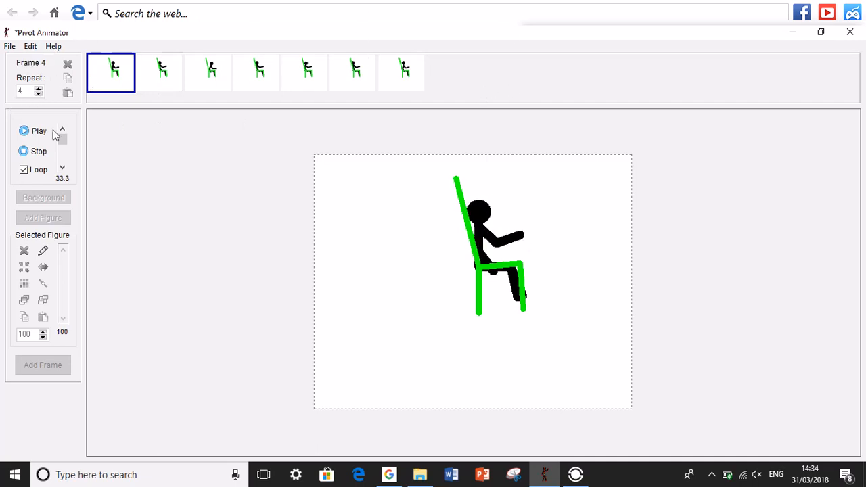
{"action": "left_click", "coordinate": [23, 151]}
Reduce frame 1's repeat count to 1 and play the animation again
{"action": "left_click", "coordinate": [38, 94]}
{"action": "left_click", "coordinate": [39, 95]}
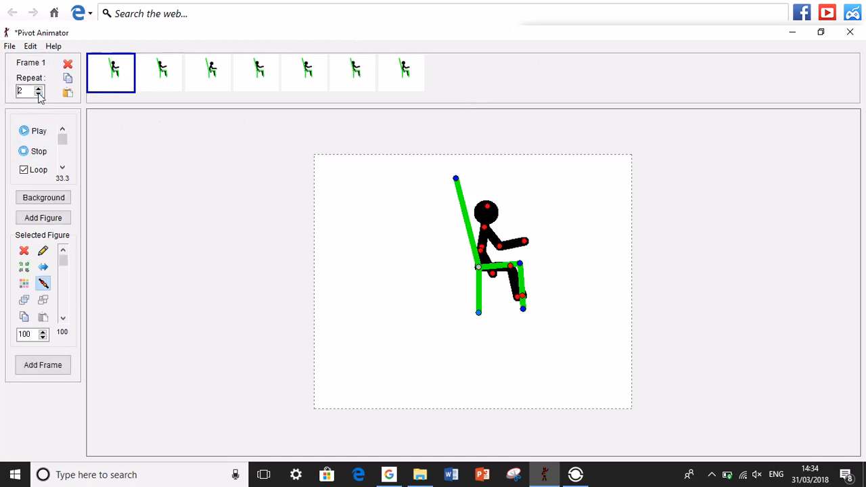
{"action": "left_click", "coordinate": [30, 132]}
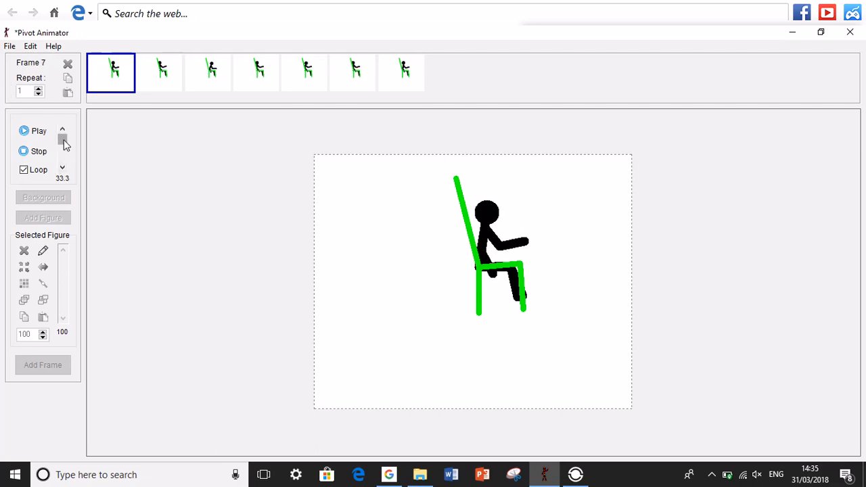
Lower the playback frame rate to 6.7 fps and turn off looping
{"action": "left_click_drag", "start_coordinate": [63, 139], "coordinate": [101, 208]}
{"action": "left_click_drag", "start_coordinate": [63, 147], "coordinate": [64, 167]}
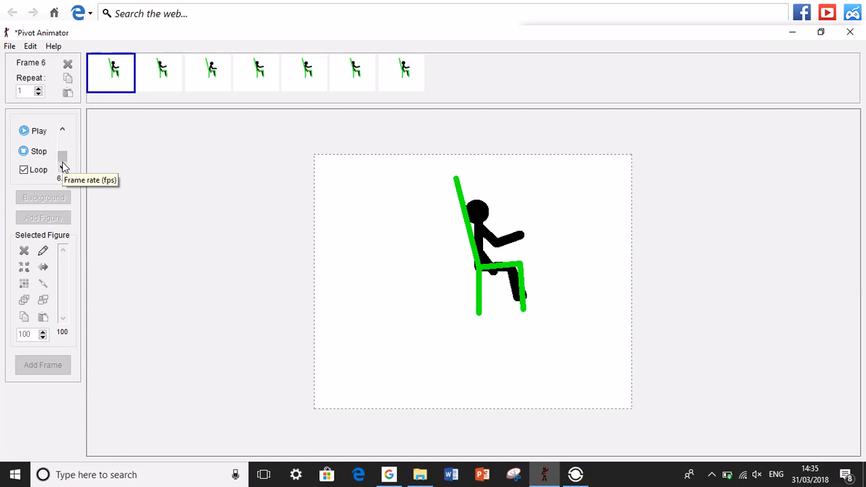
{"action": "left_click", "coordinate": [25, 171]}
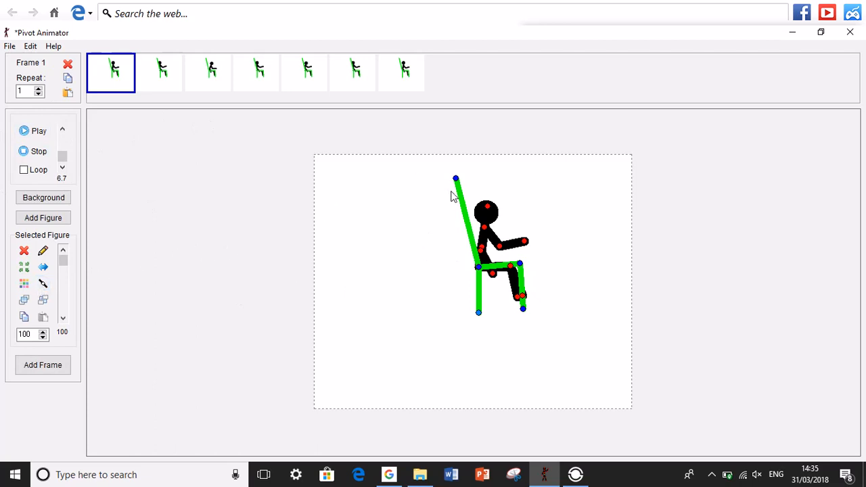
Repose the unjoined stick figure in frame 1 and move the chair away behind it with its back leg upright
{"action": "left_click_drag", "start_coordinate": [483, 227], "coordinate": [469, 208]}
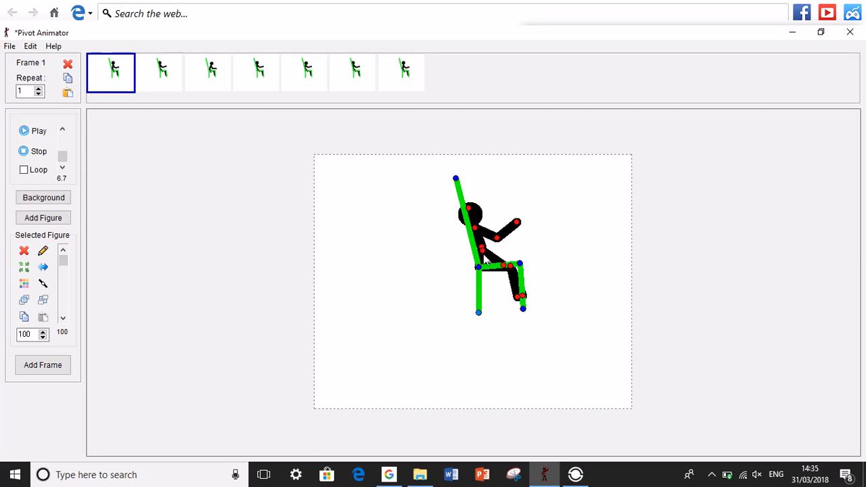
{"action": "left_click_drag", "start_coordinate": [481, 247], "coordinate": [441, 183]}
{"action": "left_click_drag", "start_coordinate": [480, 313], "coordinate": [410, 289]}
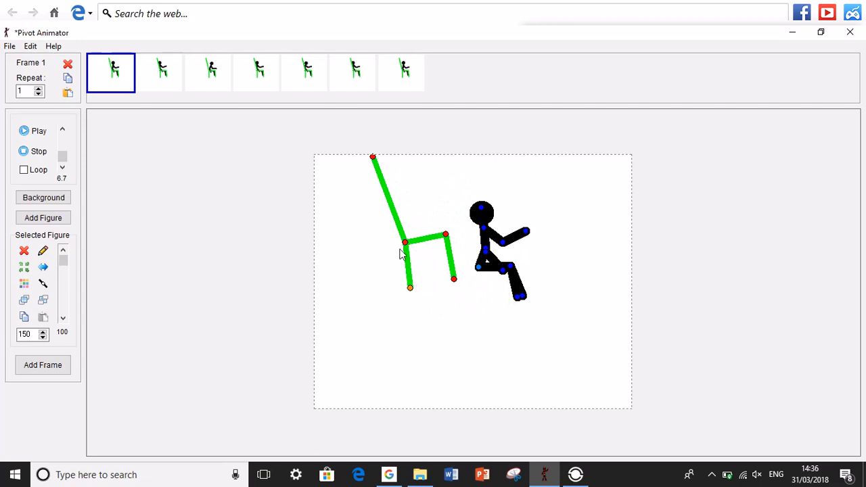
{"action": "left_click_drag", "start_coordinate": [404, 242], "coordinate": [412, 262]}
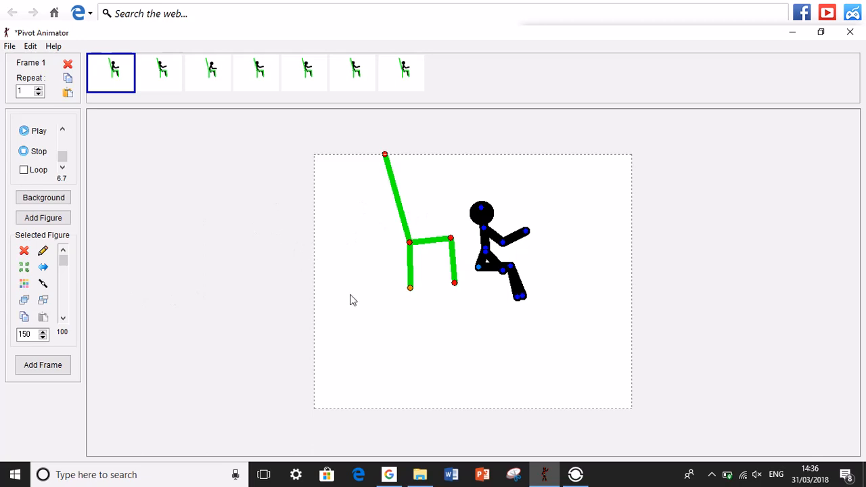
Add a second stick figure to frame 1 and place it outside the canvas behind the chair
{"action": "left_click", "coordinate": [37, 219]}
{"action": "double_click", "coordinate": [363, 196]}
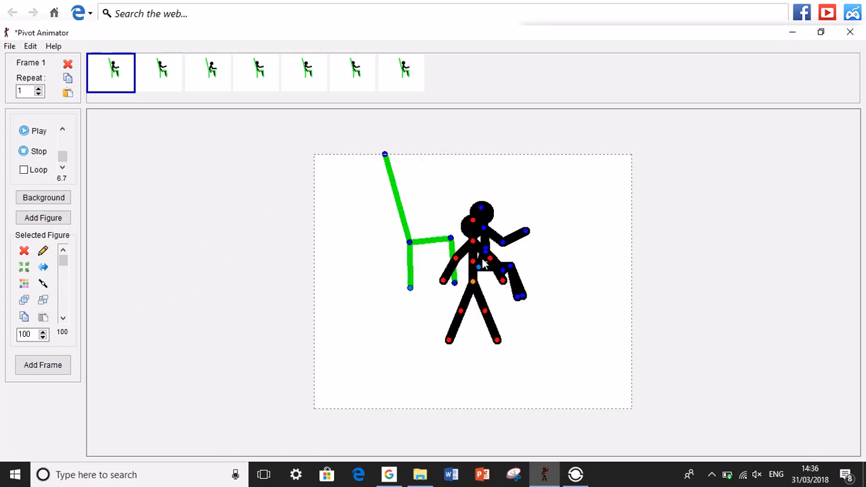
{"action": "left_click_drag", "start_coordinate": [476, 287], "coordinate": [277, 263]}
Pose the off-canvas stick figure with one arm reaching onto the canvas and its legs closer together, and update frame 1
{"action": "left_click_drag", "start_coordinate": [262, 234], "coordinate": [318, 232]}
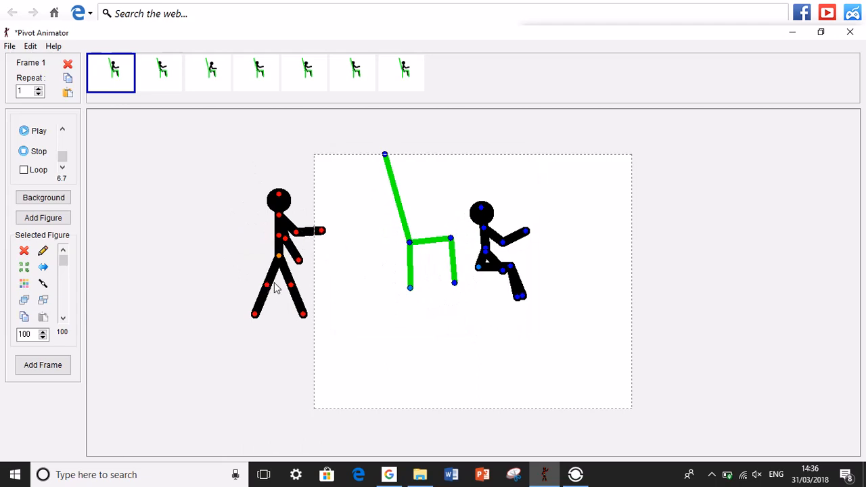
{"action": "left_click_drag", "start_coordinate": [268, 284], "coordinate": [283, 285]}
{"action": "mouse_move", "coordinate": [289, 317]}
{"action": "left_mouse_down"}
{"action": "mouse_move", "coordinate": [267, 314]}
{"action": "mouse_move", "coordinate": [285, 315]}
{"action": "left_mouse_up"}
{"action": "left_click", "coordinate": [42, 366]}
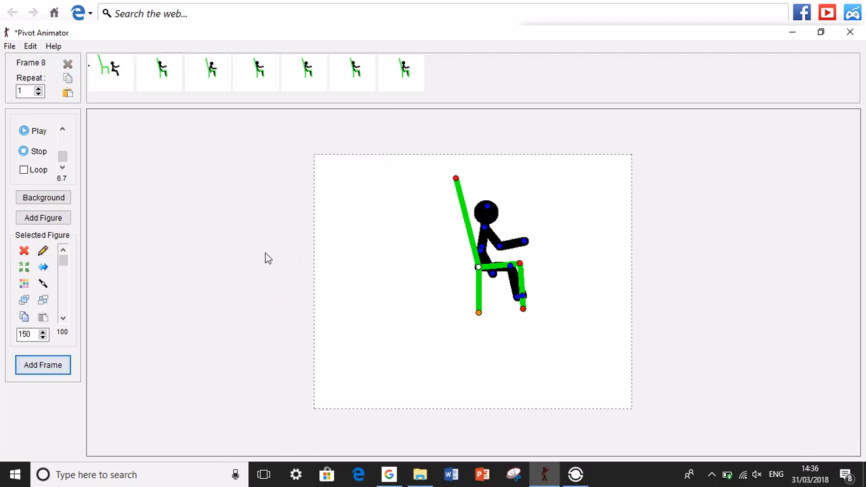
Add frame 8 with the seated stick figure and switch back to frame 1 to view the off-canvas figure
{"action": "left_click", "coordinate": [33, 368]}
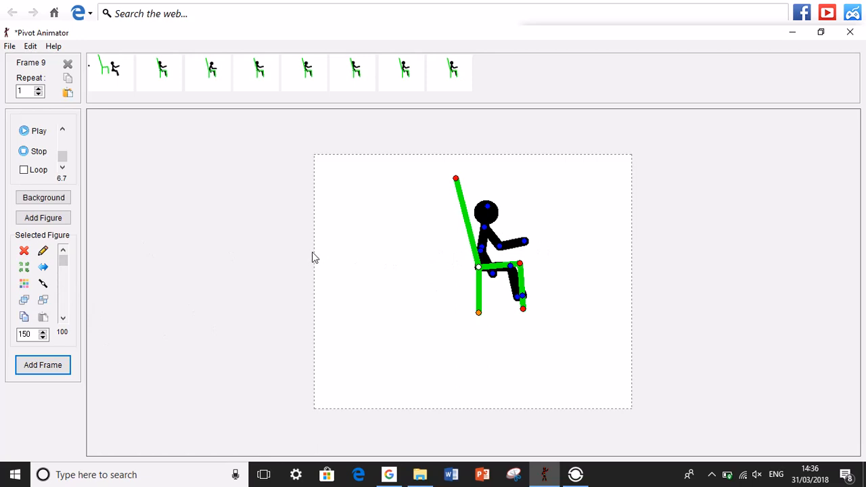
{"action": "left_click", "coordinate": [91, 67]}
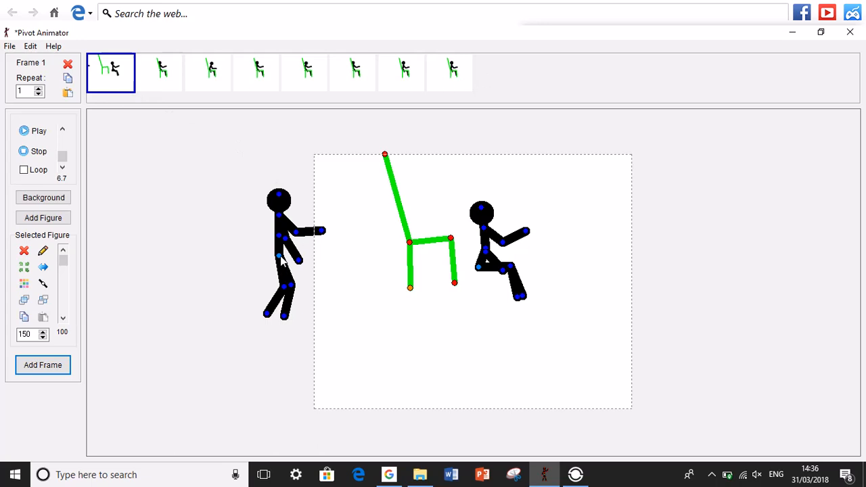
{"action": "left_click", "coordinate": [29, 366]}
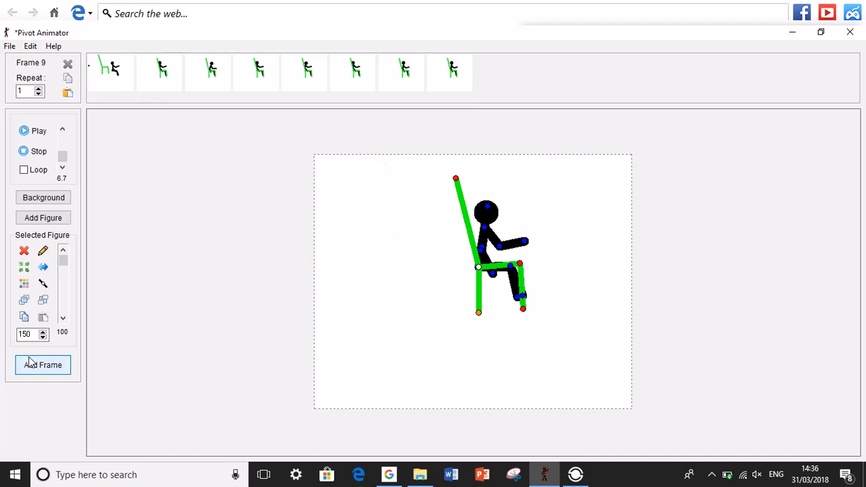
{"action": "left_click", "coordinate": [107, 90]}
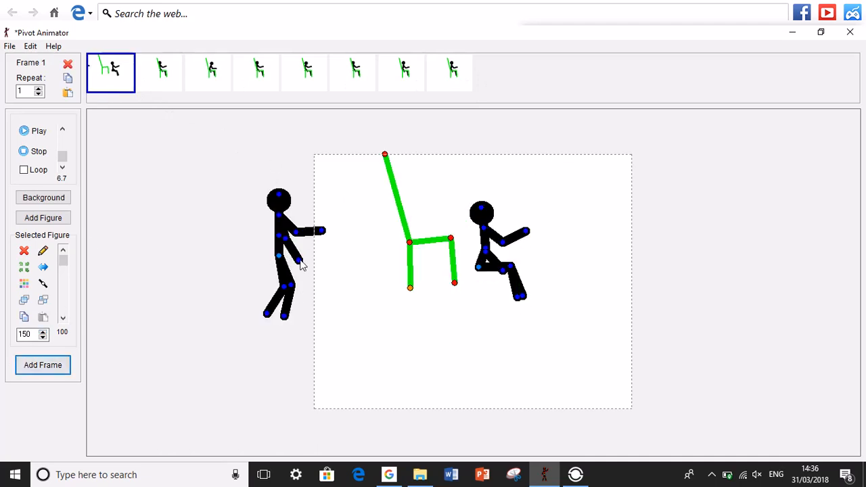
Raise the off-canvas stick figure's lower arm forward in frame 1 and delete that frame from the animation
{"action": "left_click_drag", "start_coordinate": [300, 261], "coordinate": [312, 252]}
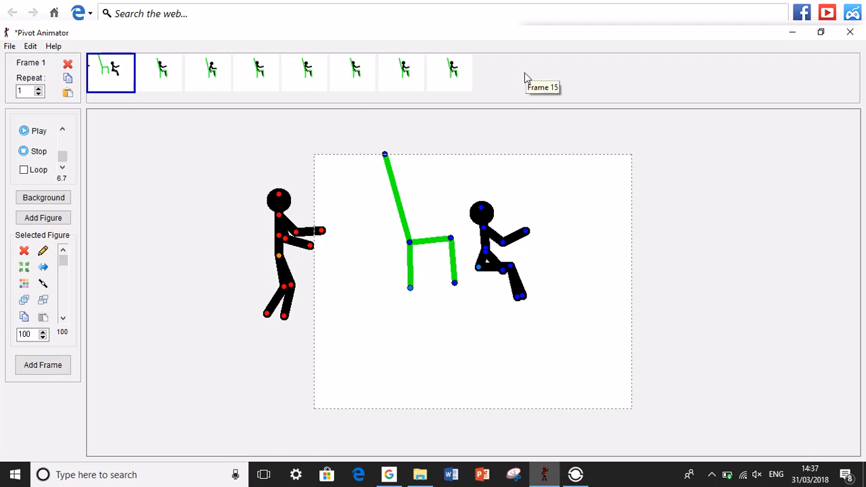
{"action": "left_click", "coordinate": [68, 63]}
{"action": "left_click", "coordinate": [467, 295]}
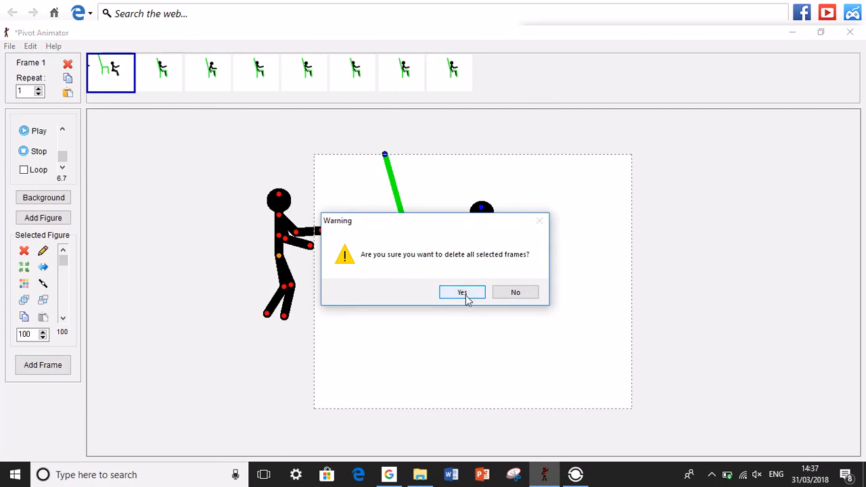
Add a Default stick figure to frame 7, pose it with arms forward and one leg bent, and place it across the canvas edge behind the chair
{"action": "left_click", "coordinate": [402, 66]}
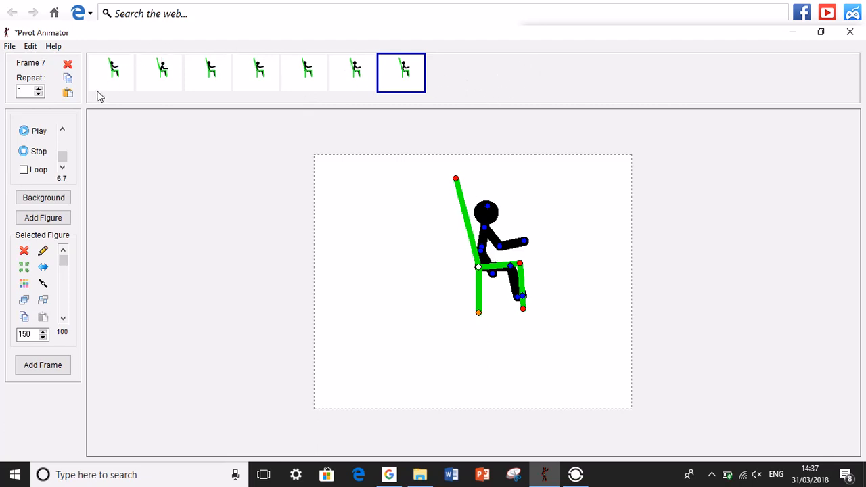
{"action": "left_click", "coordinate": [64, 219]}
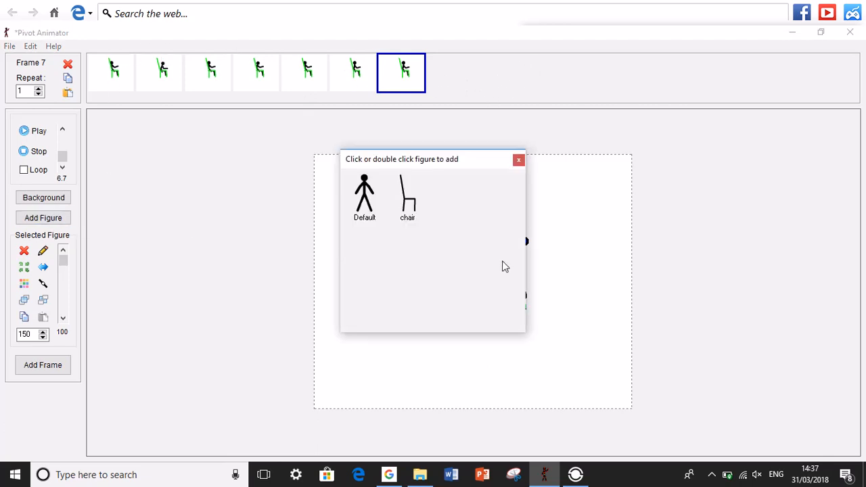
{"action": "double_click", "coordinate": [359, 202]}
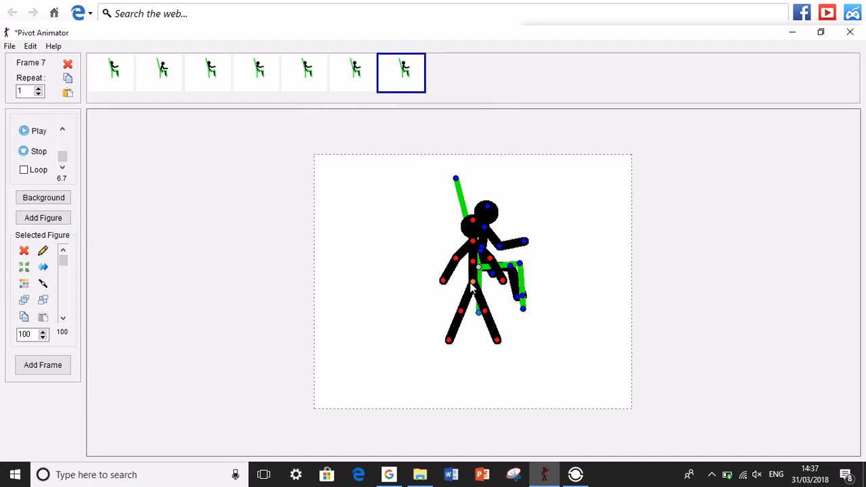
{"action": "left_click_drag", "start_coordinate": [472, 282], "coordinate": [381, 258]}
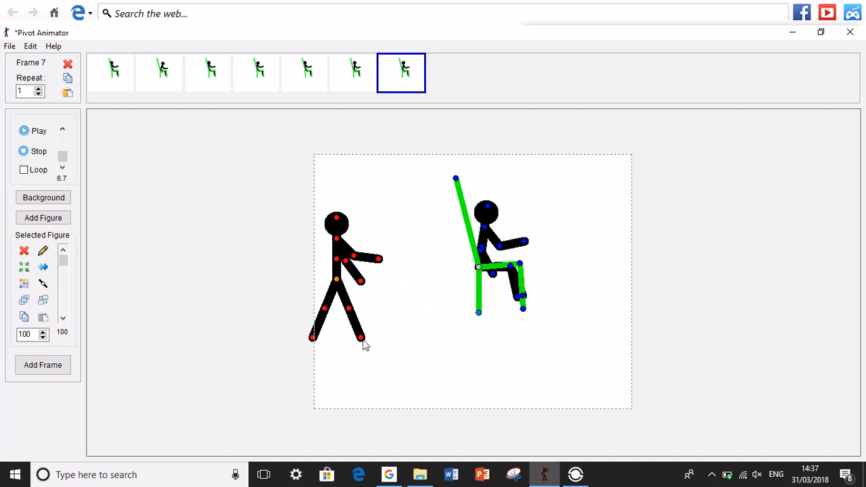
{"action": "left_click_drag", "start_coordinate": [361, 338], "coordinate": [347, 341]}
{"action": "left_click_drag", "start_coordinate": [337, 279], "coordinate": [300, 292]}
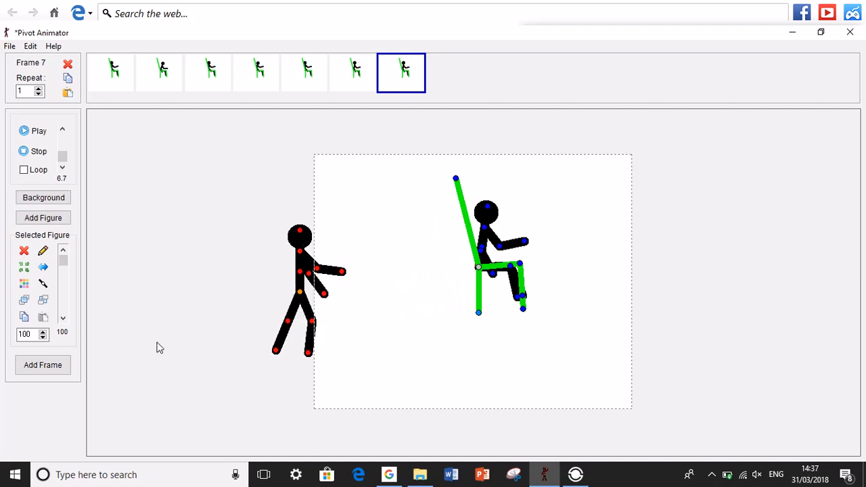
{"action": "left_click", "coordinate": [61, 369]}
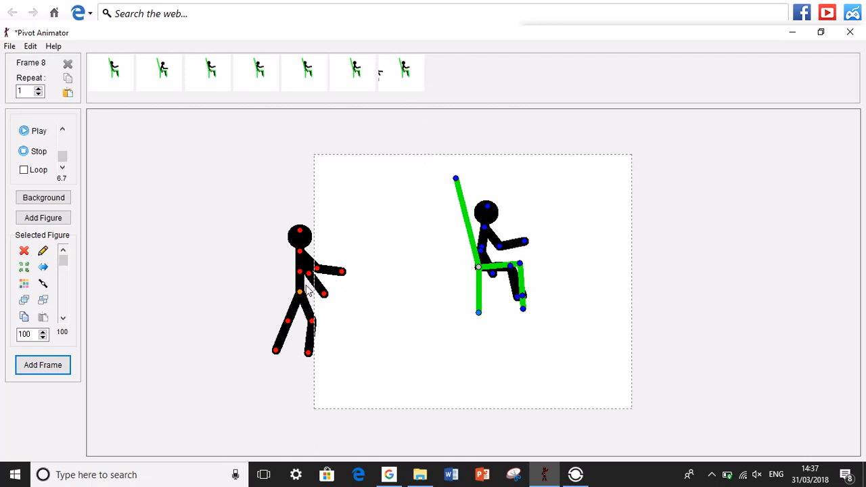
Move the walking figure onto the canvas with both knees bent and add this pose as frame 8
{"action": "left_click_drag", "start_coordinate": [299, 293], "coordinate": [340, 294]}
{"action": "mouse_move", "coordinate": [327, 322]}
{"action": "left_mouse_down"}
{"action": "mouse_move", "coordinate": [364, 327]}
{"action": "mouse_move", "coordinate": [339, 329]}
{"action": "left_mouse_up"}
{"action": "left_click_drag", "start_coordinate": [381, 350], "coordinate": [338, 354]}
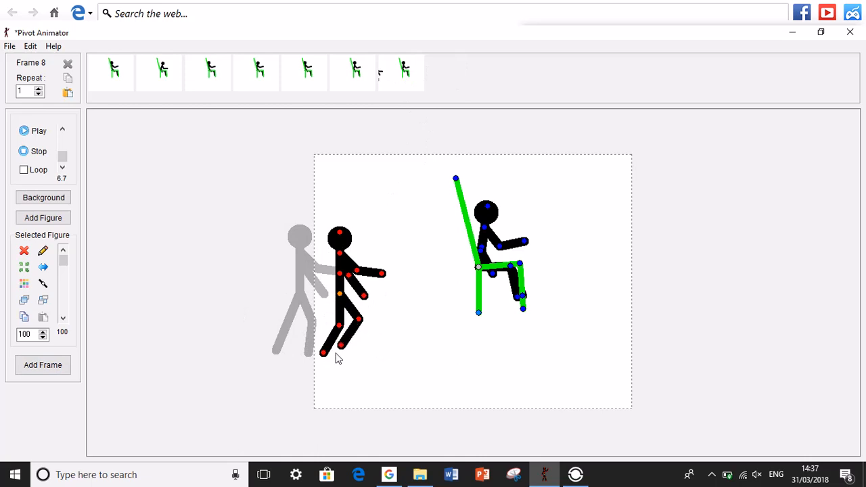
{"action": "left_click", "coordinate": [45, 365]}
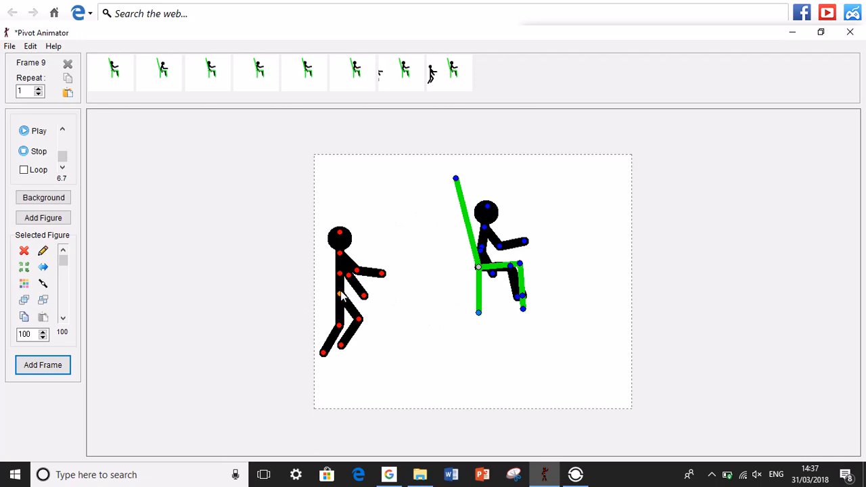
Move the walking figure closer to the chair for frame 9, and raise its lower arm forward for frame 10
{"action": "left_click_drag", "start_coordinate": [340, 295], "coordinate": [365, 276]}
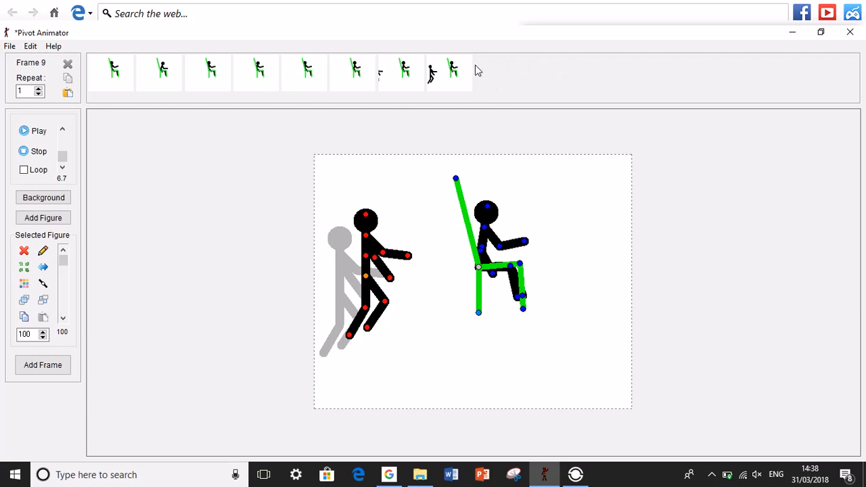
{"action": "left_click", "coordinate": [43, 365]}
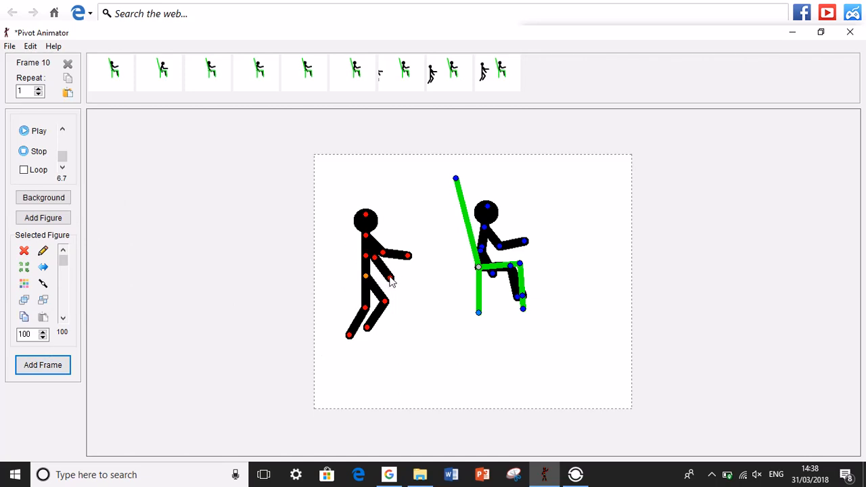
{"action": "left_click_drag", "start_coordinate": [391, 282], "coordinate": [409, 263]}
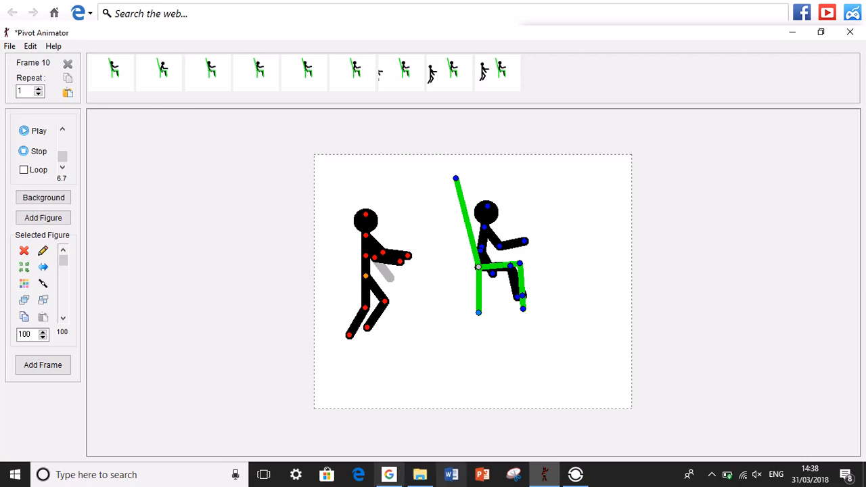
{"action": "left_click", "coordinate": [35, 374]}
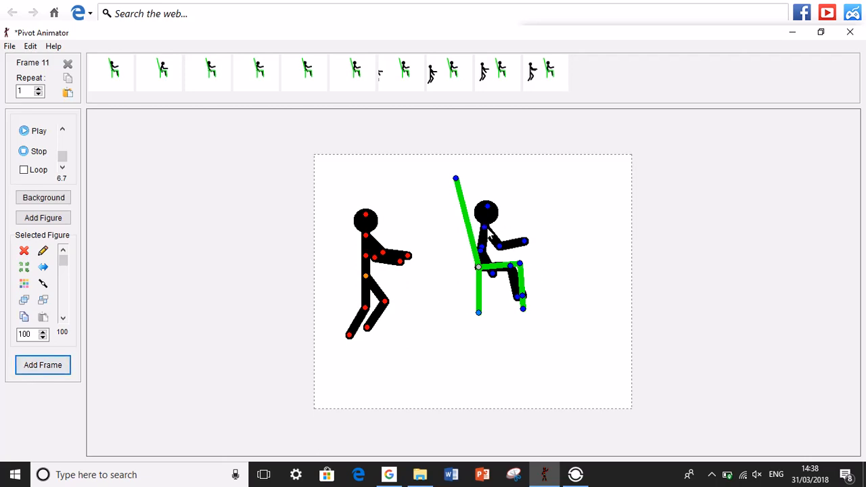
Lean the seated figure back against the chair, bring the walking figure closer behind it, and add frame 11
{"action": "left_click_drag", "start_coordinate": [484, 228], "coordinate": [476, 233]}
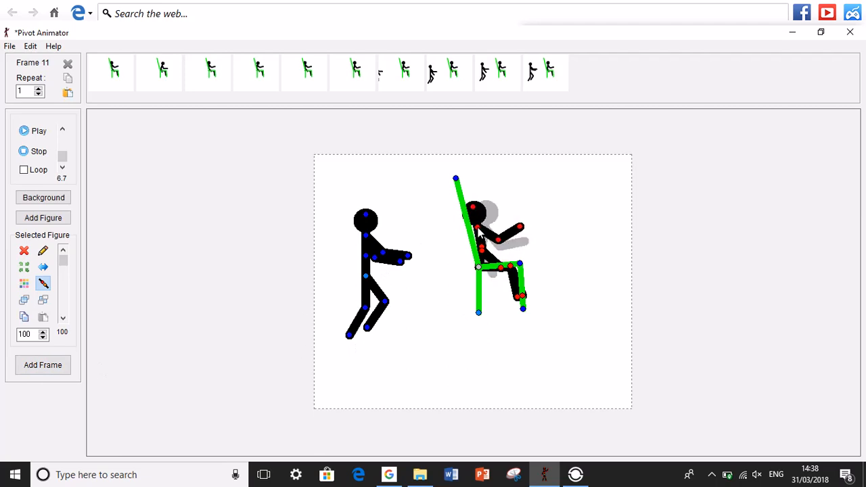
{"action": "left_click_drag", "start_coordinate": [366, 277], "coordinate": [402, 266]}
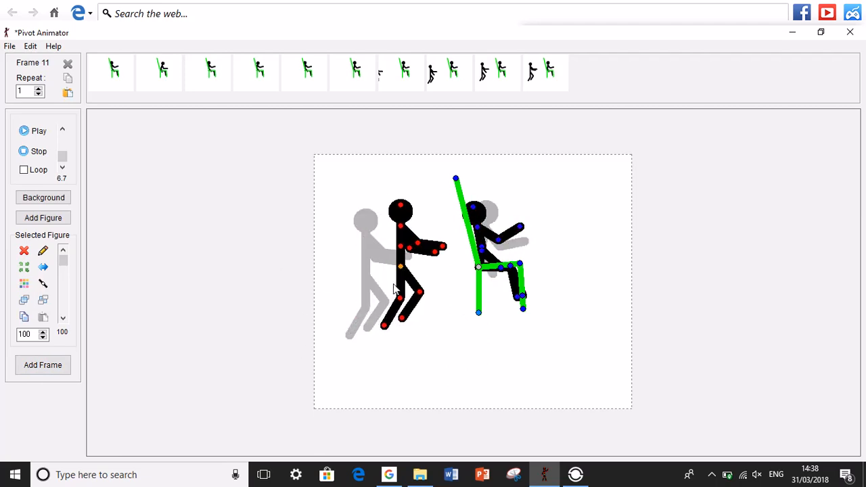
{"action": "left_click", "coordinate": [64, 367]}
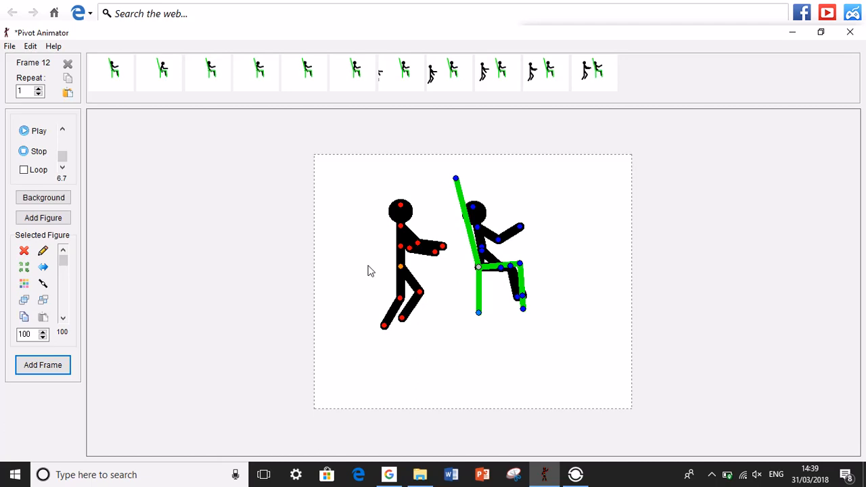
Start a new animation without saving the current project
{"action": "left_click", "coordinate": [4, 46]}
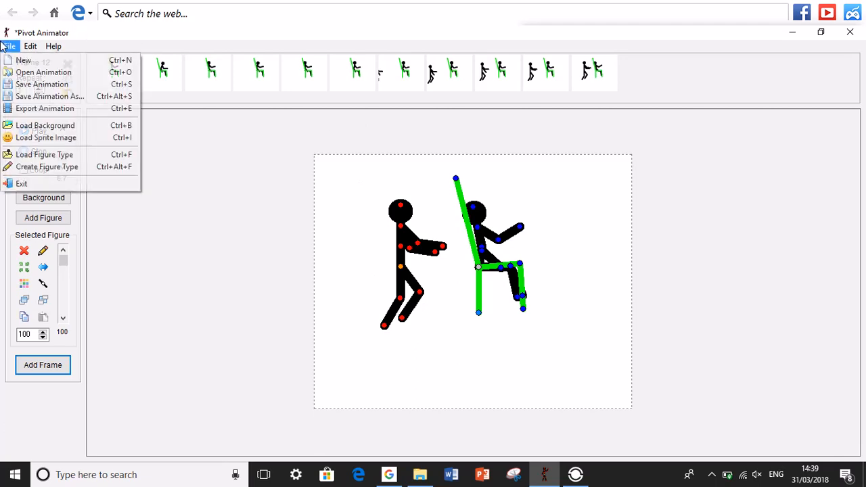
{"action": "left_click", "coordinate": [9, 60]}
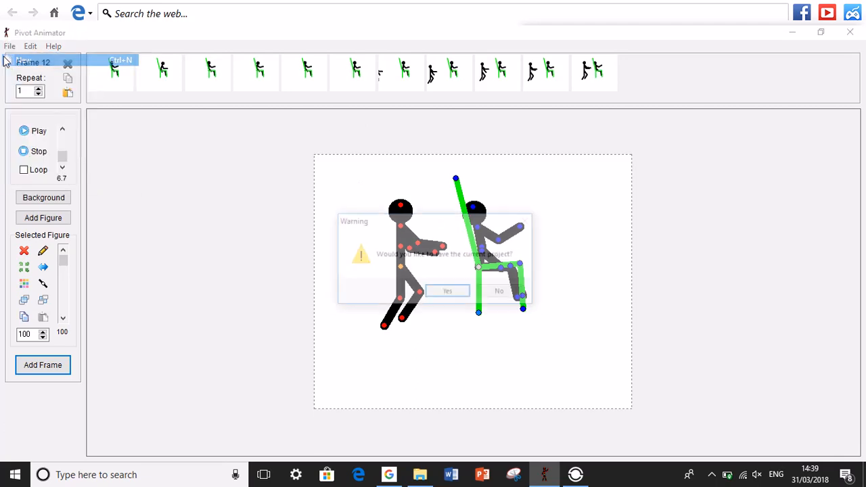
{"action": "left_click", "coordinate": [488, 295]}
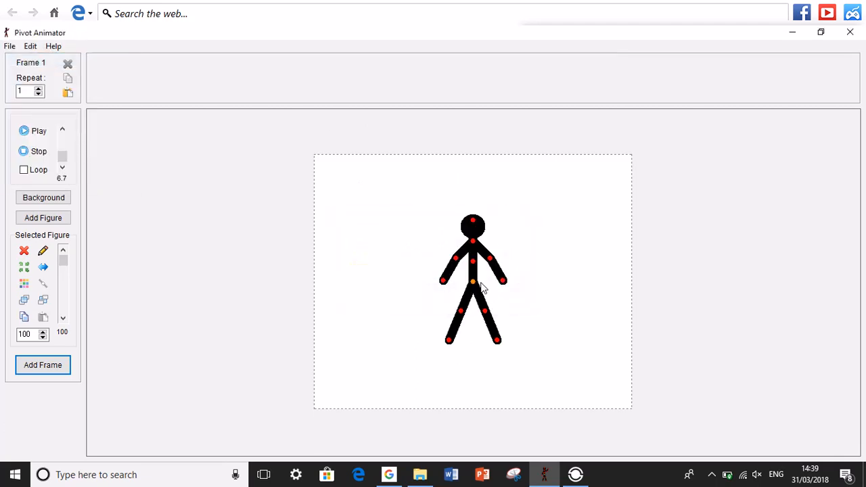
Fold the stick figure's arms and legs onto its head and torso so only a head and body show
{"action": "left_click_drag", "start_coordinate": [444, 281], "coordinate": [476, 211]}
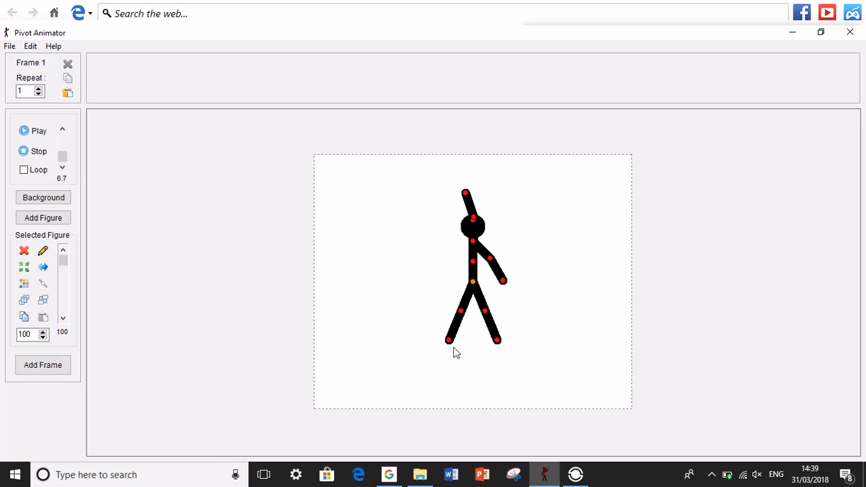
{"action": "left_click_drag", "start_coordinate": [462, 313], "coordinate": [473, 260]}
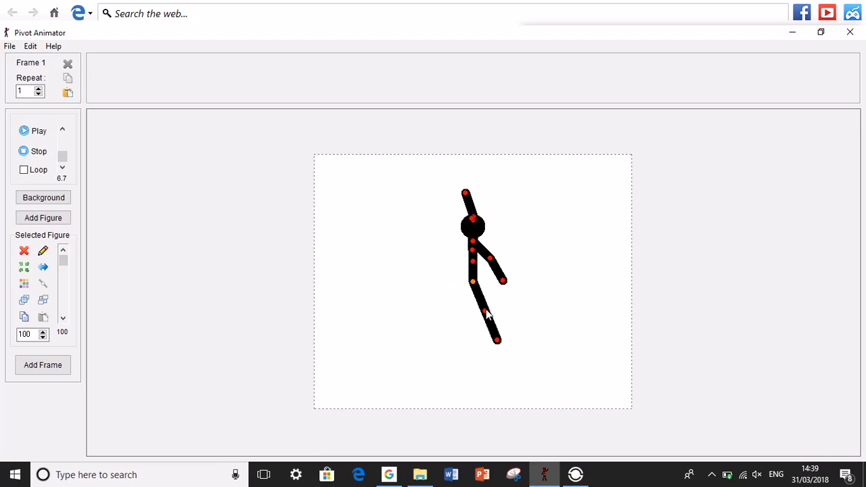
{"action": "left_click_drag", "start_coordinate": [497, 340], "coordinate": [474, 238]}
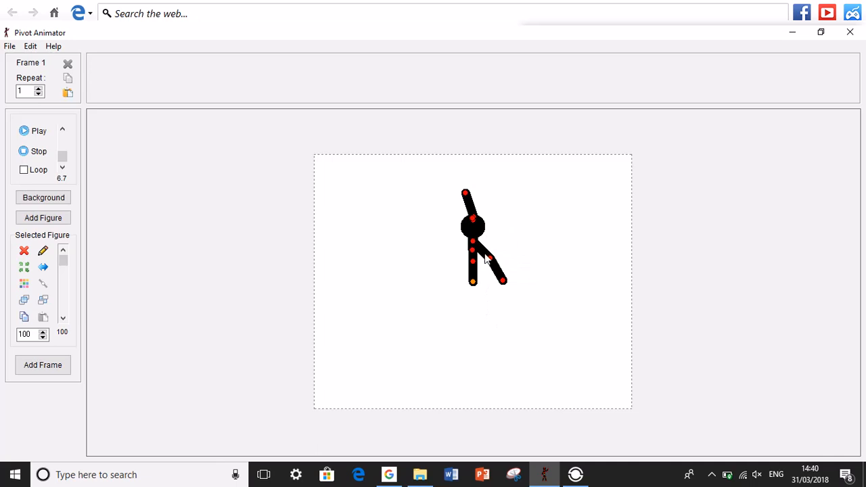
{"action": "left_click_drag", "start_coordinate": [501, 276], "coordinate": [473, 254]}
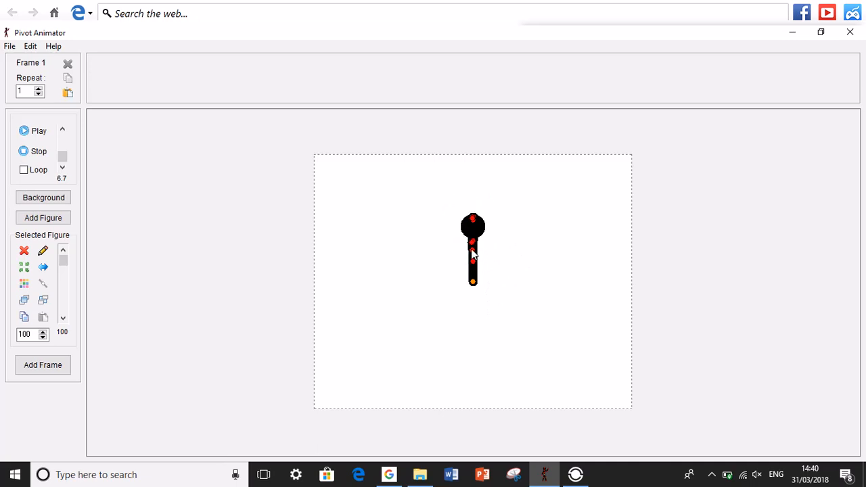
Start another new animation and add five identical frames of the default stick figure
{"action": "left_click", "coordinate": [10, 46]}
{"action": "left_click", "coordinate": [13, 59]}
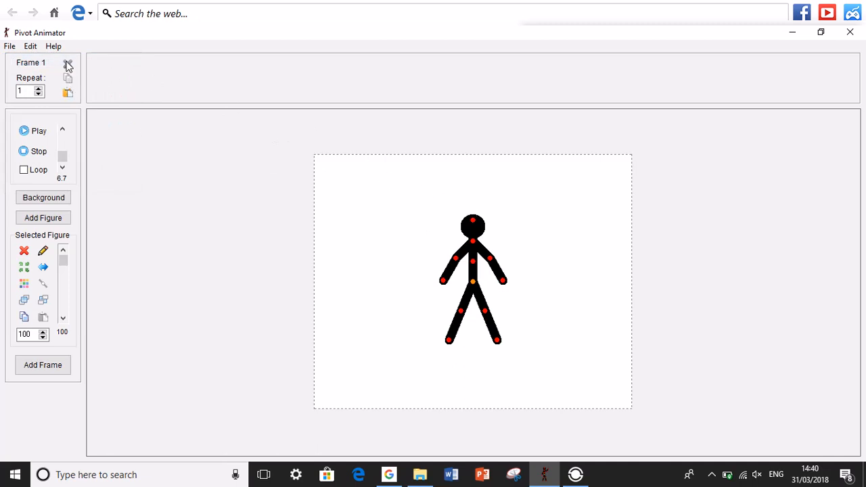
{"action": "left_click", "coordinate": [32, 367]}
{"action": "left_click", "coordinate": [31, 367]}
{"action": "left_click", "coordinate": [32, 367]}
{"action": "left_click", "coordinate": [32, 366]}
Try to delete frame 1 of the new stick figure animation
{"action": "left_click", "coordinate": [91, 71]}
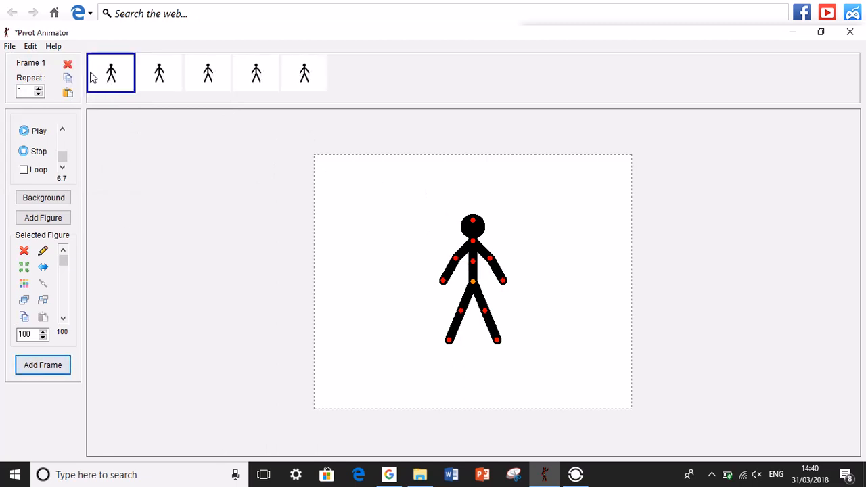
{"action": "left_click", "coordinate": [68, 63]}
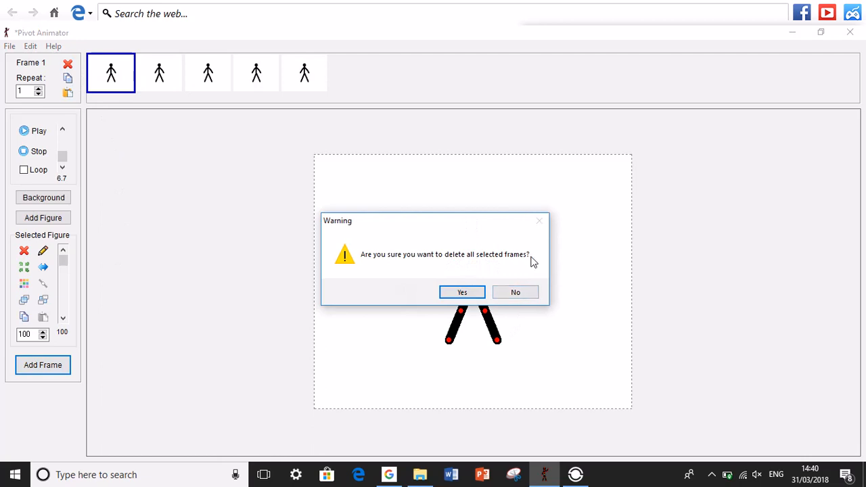
{"action": "left_click", "coordinate": [504, 294]}
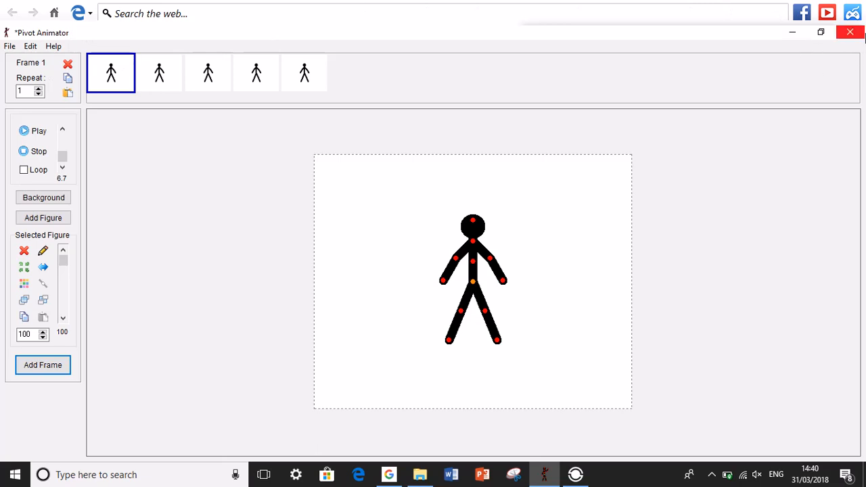
{"action": "left_click", "coordinate": [578, 475]}
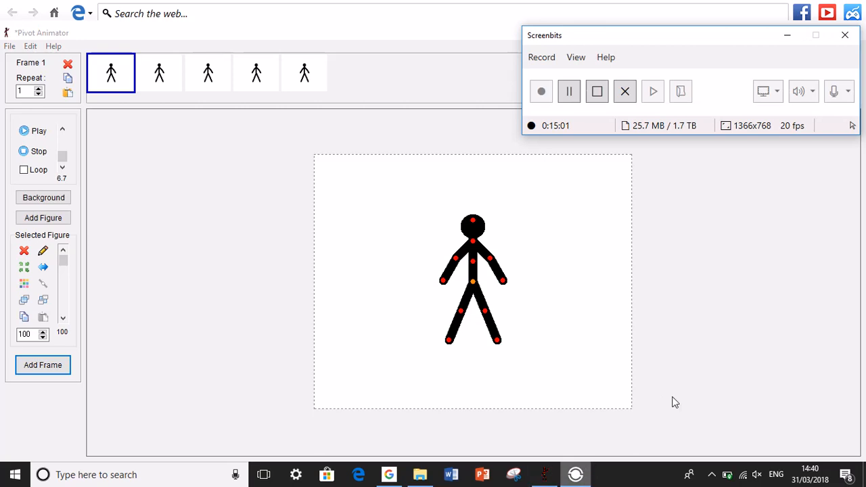